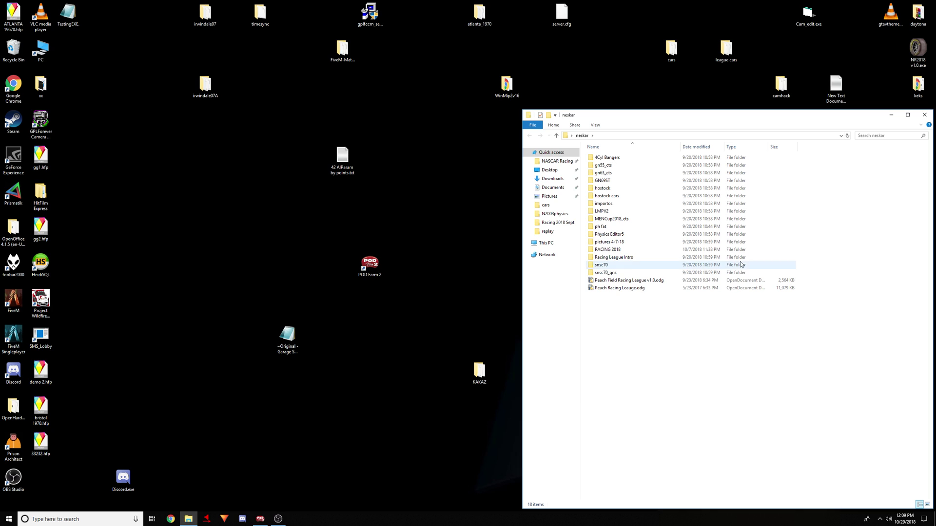
Open the N2003physics folder inside Physics Editor5 in a maximized window.
{"action": "double_click", "coordinate": [609, 236]}
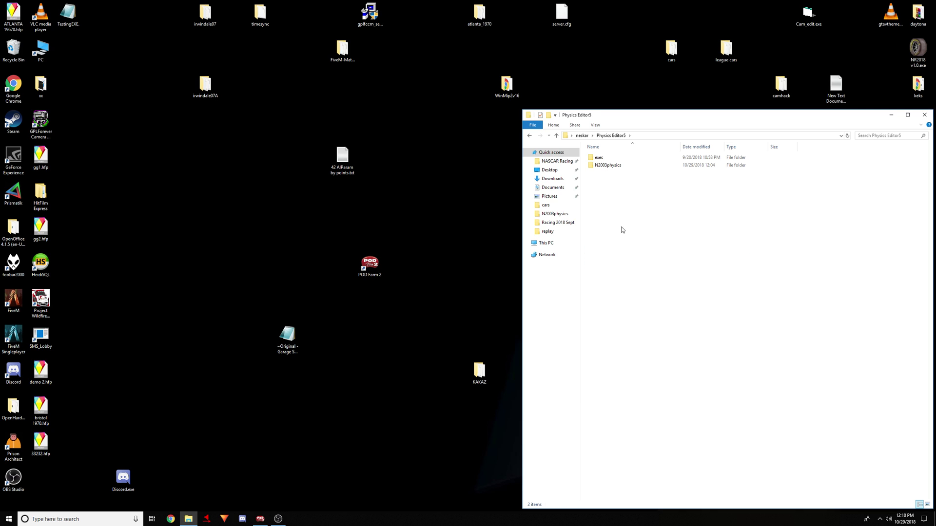
{"action": "left_click", "coordinate": [908, 117]}
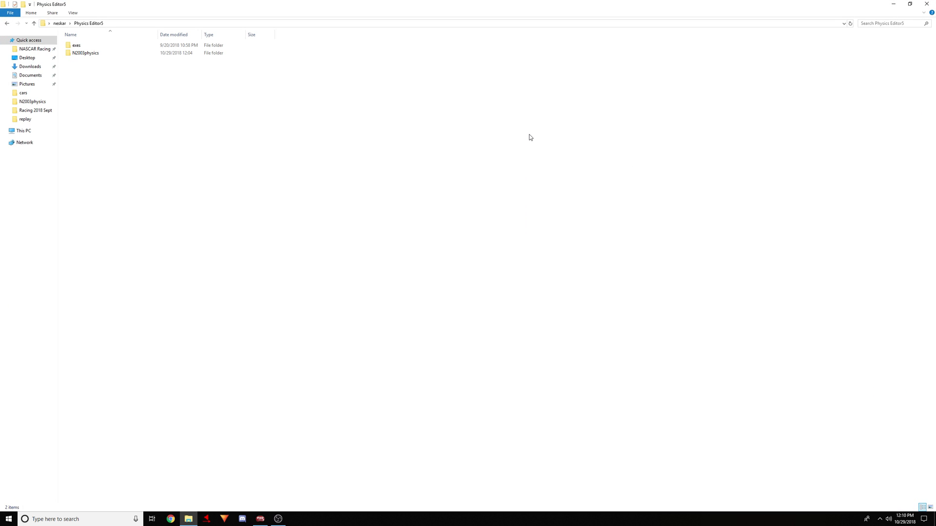
{"action": "left_click", "coordinate": [83, 55]}
{"action": "double_click", "coordinate": [82, 55]}
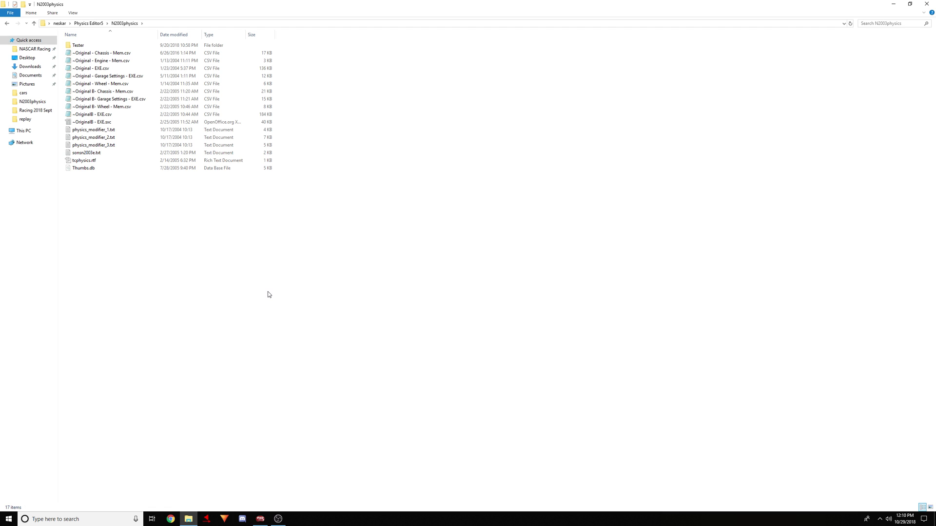
Look over the original chassis, engine, EXE and garage settings CSV files, including the Original B versions.
{"action": "left_click", "coordinate": [119, 57]}
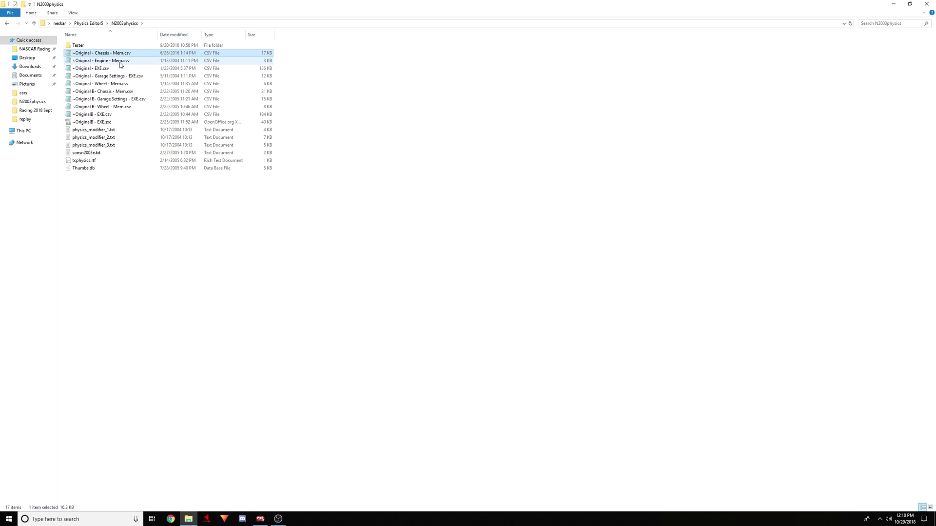
{"action": "left_click", "coordinate": [126, 61]}
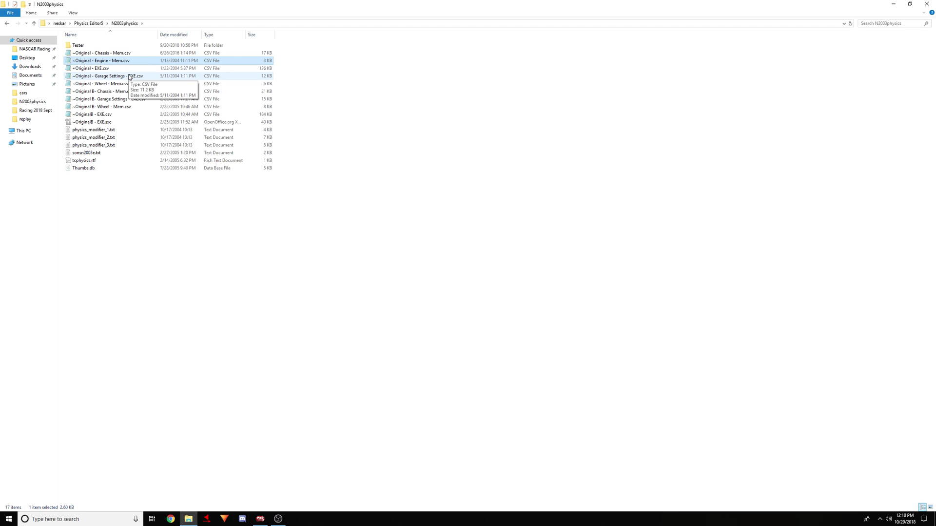
{"action": "left_click", "coordinate": [121, 84]}
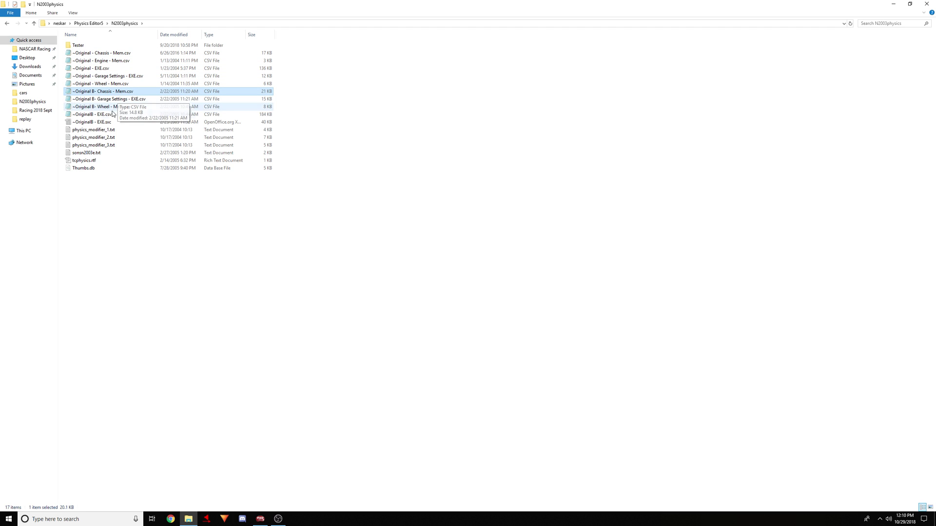
{"action": "left_click", "coordinate": [99, 69]}
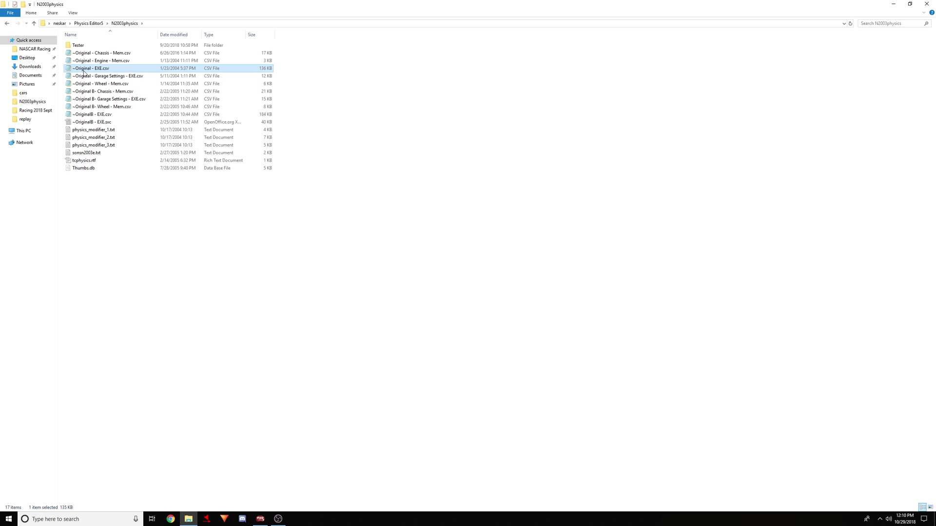
{"action": "left_click", "coordinate": [136, 77]}
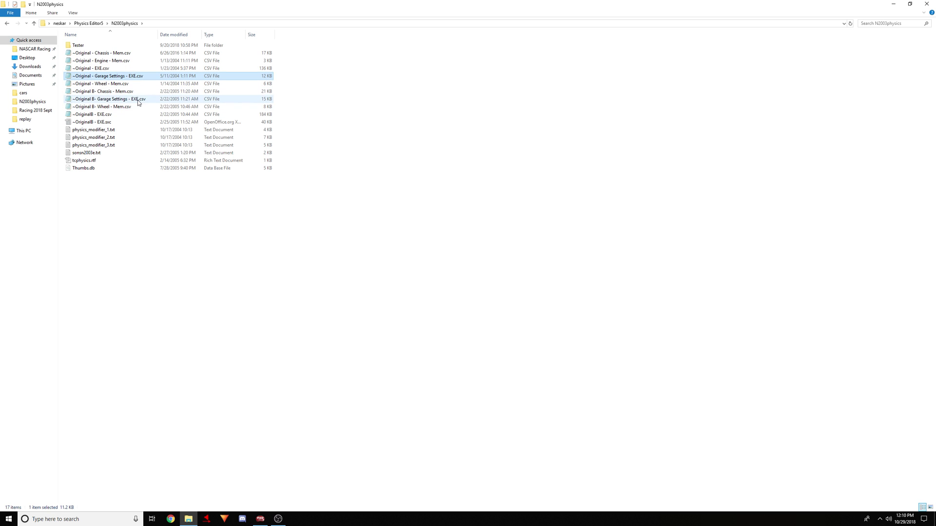
{"action": "left_click", "coordinate": [136, 98]}
Open the file ~Original - Engine - Mem.csv with OpenOffice Calc.
{"action": "left_click", "coordinate": [112, 61]}
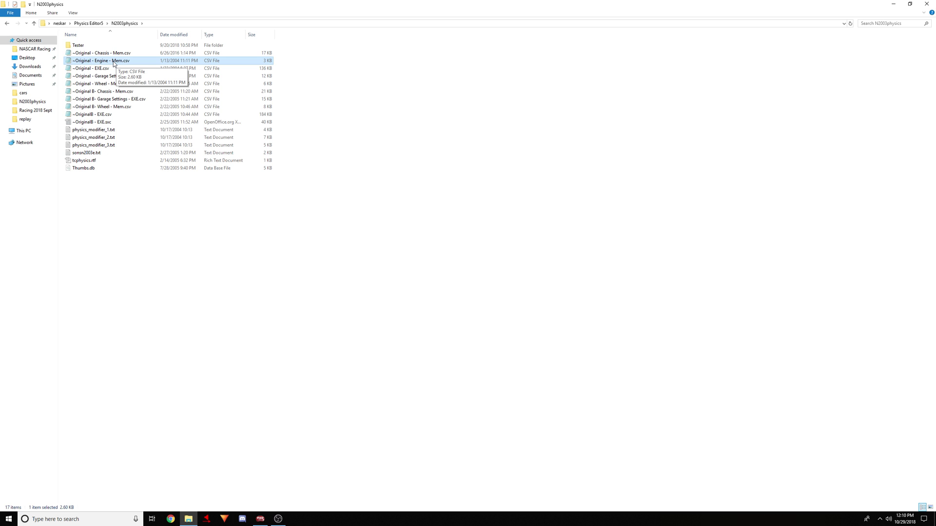
{"action": "right_click", "coordinate": [113, 62]}
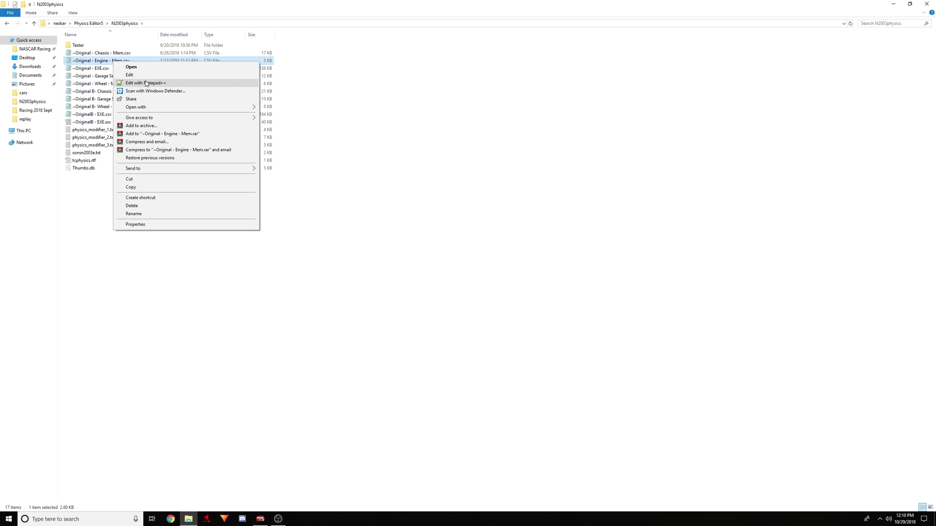
{"action": "mouse_move", "coordinate": [153, 107]}
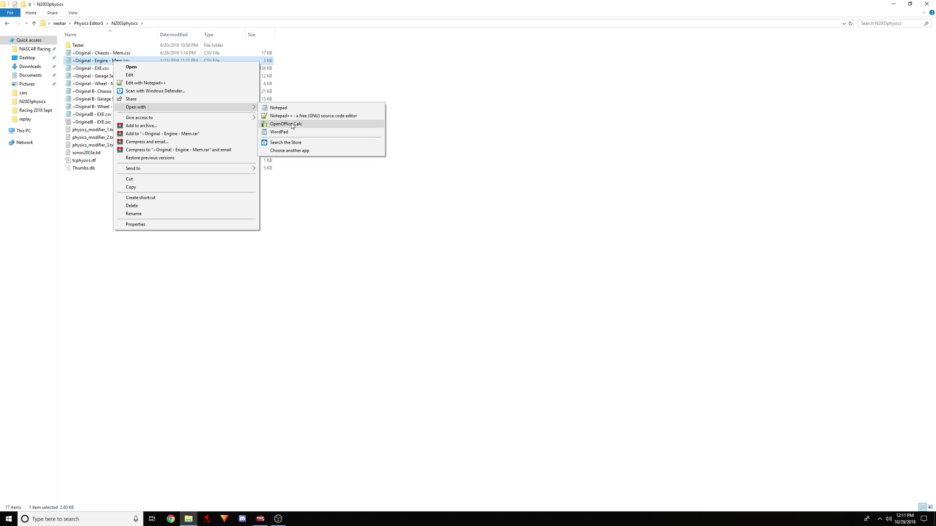
{"action": "left_click", "coordinate": [292, 125]}
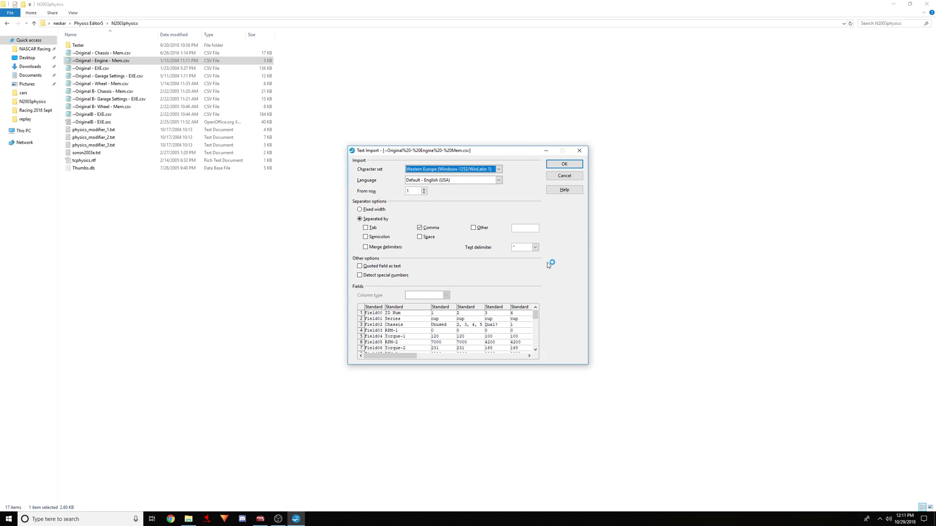
Turn off the comma separator and examine the unsplit fields in the import preview.
{"action": "left_click", "coordinate": [420, 228]}
{"action": "left_click", "coordinate": [420, 230]}
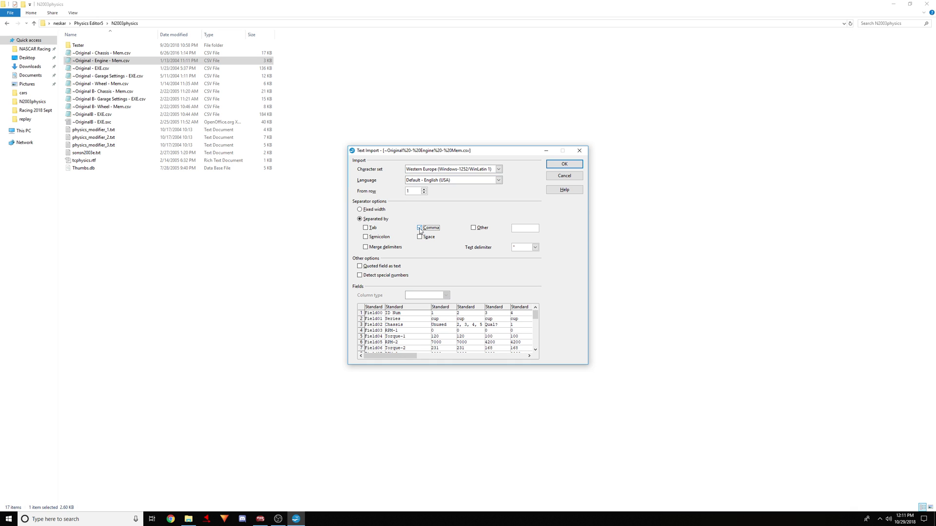
{"action": "left_click", "coordinate": [420, 228]}
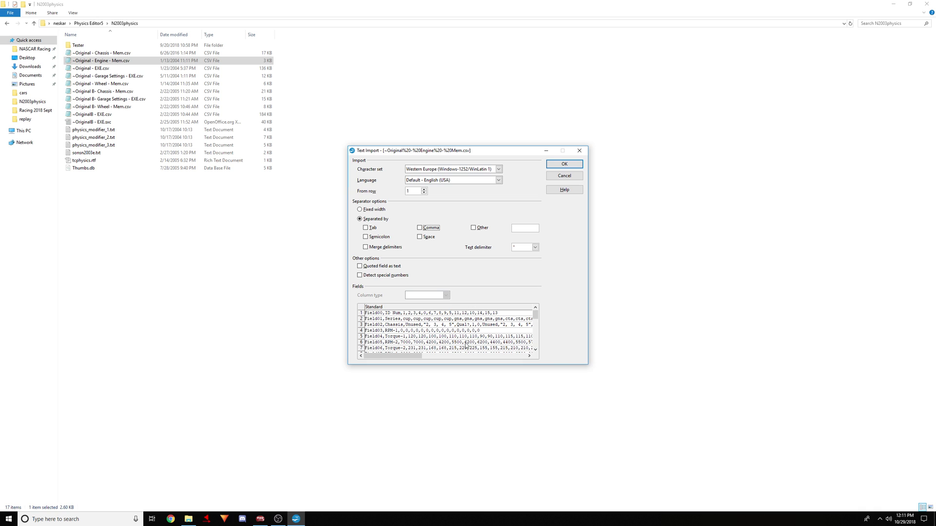
{"action": "mouse_move", "coordinate": [387, 356]}
{"action": "left_mouse_down"}
{"action": "mouse_move", "coordinate": [410, 360]}
{"action": "mouse_move", "coordinate": [390, 358]}
{"action": "left_mouse_up"}
{"action": "scroll", "coordinate": [410, 330], "scroll_direction": "down", "scroll_amount": 1}
{"action": "scroll", "coordinate": [410, 330], "scroll_direction": "down", "scroll_amount": 2}
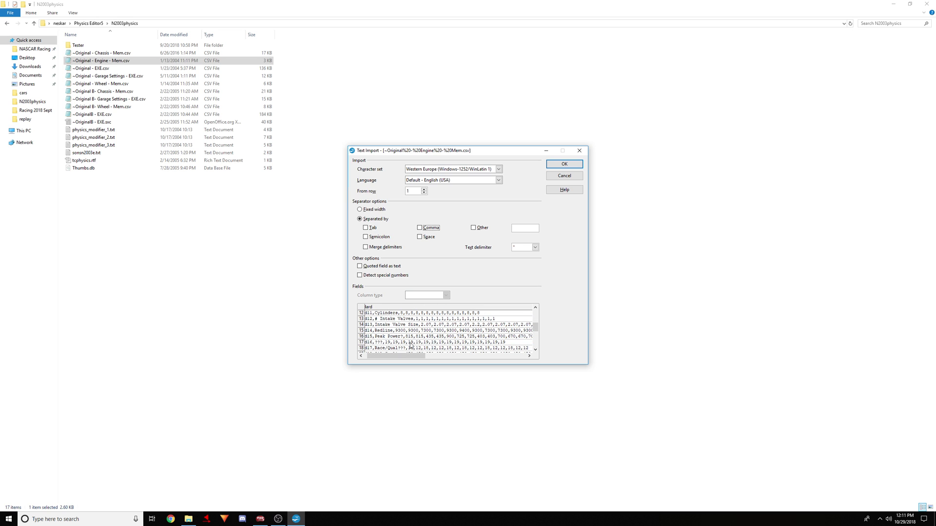
Enable the comma separator and import the engine CSV as a spreadsheet.
{"action": "left_click", "coordinate": [419, 228]}
{"action": "left_click", "coordinate": [564, 166]}
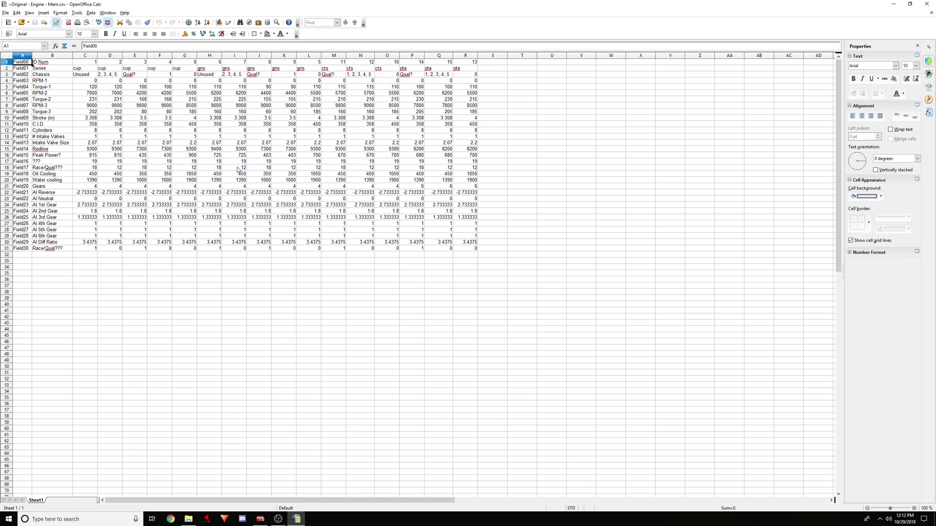
Fill the parameter label cells B1:B31 with a gray background.
{"action": "left_click_drag", "start_coordinate": [26, 62], "coordinate": [25, 249]}
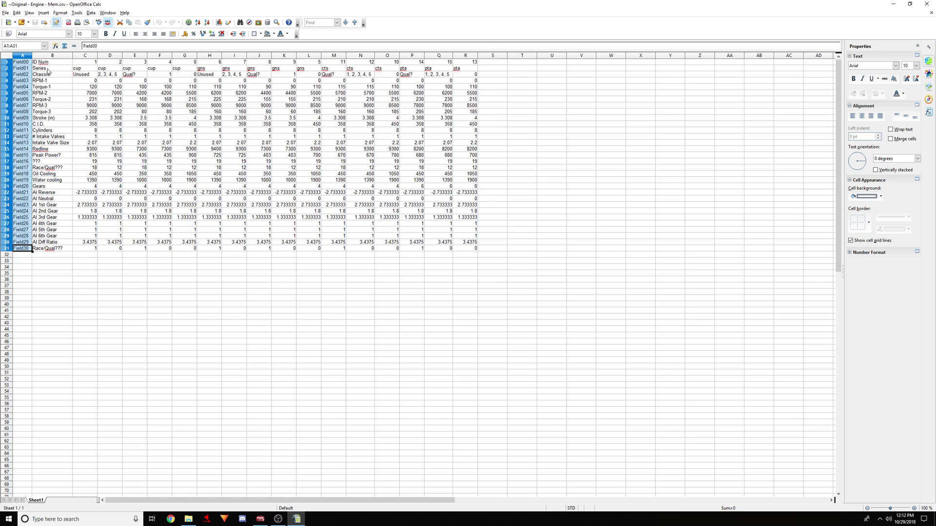
{"action": "left_click_drag", "start_coordinate": [49, 63], "coordinate": [58, 249]}
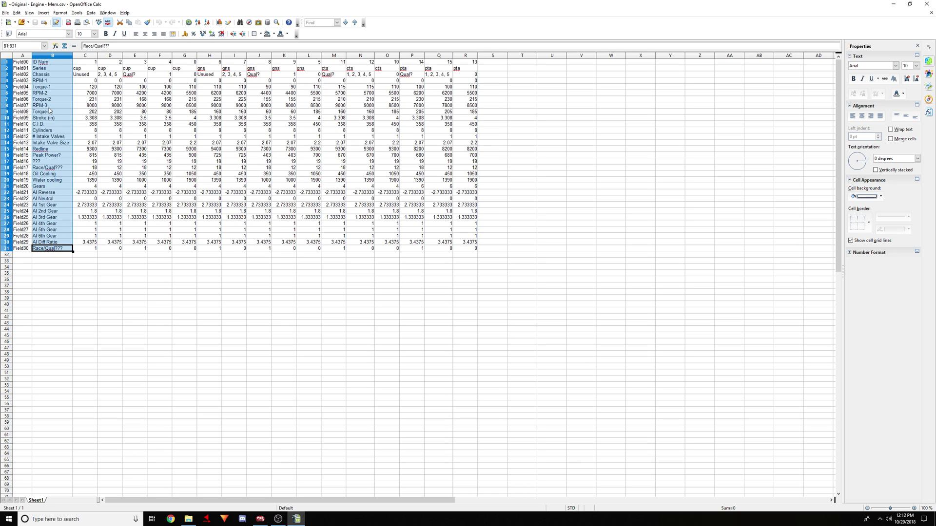
{"action": "left_click", "coordinate": [274, 33]}
{"action": "left_click", "coordinate": [285, 54]}
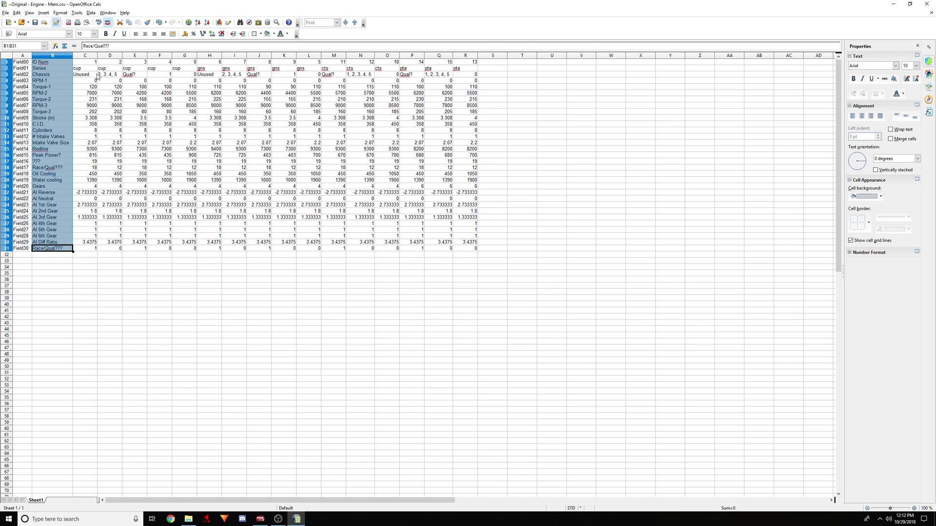
Color the Series row cells by series: cup cells C2:G2 blue and gns cells H2:L2 orange.
{"action": "left_click_drag", "start_coordinate": [85, 68], "coordinate": [179, 68]}
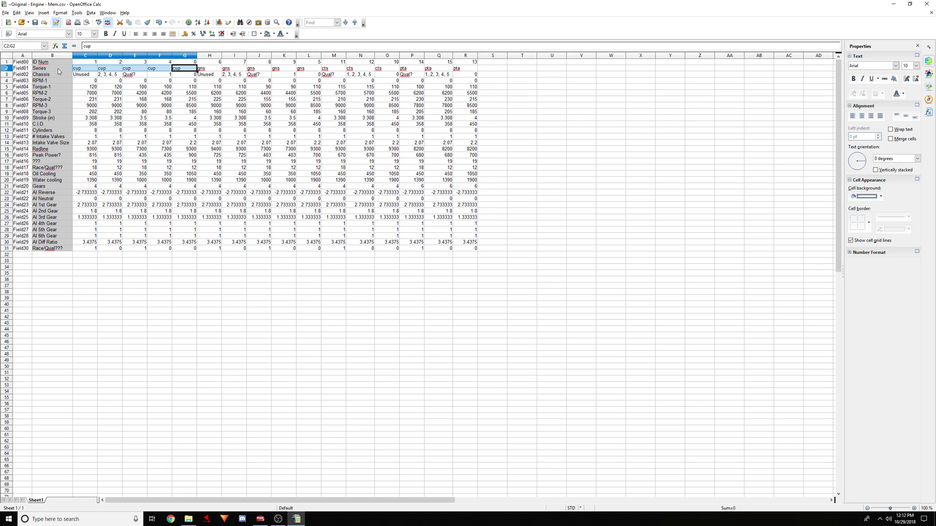
{"action": "left_click", "coordinate": [274, 33]}
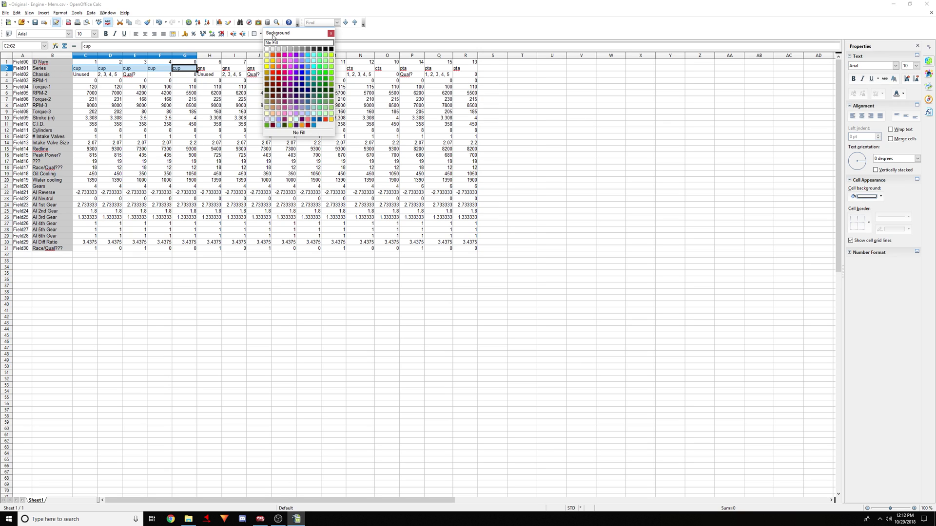
{"action": "left_click", "coordinate": [303, 72]}
{"action": "left_click_drag", "start_coordinate": [209, 70], "coordinate": [309, 69]}
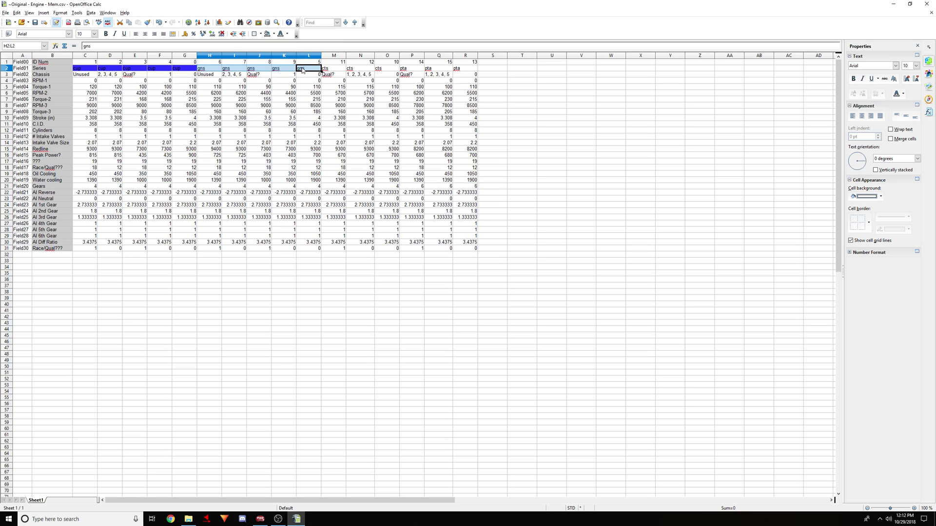
{"action": "left_click", "coordinate": [272, 35]}
{"action": "left_click", "coordinate": [274, 71]}
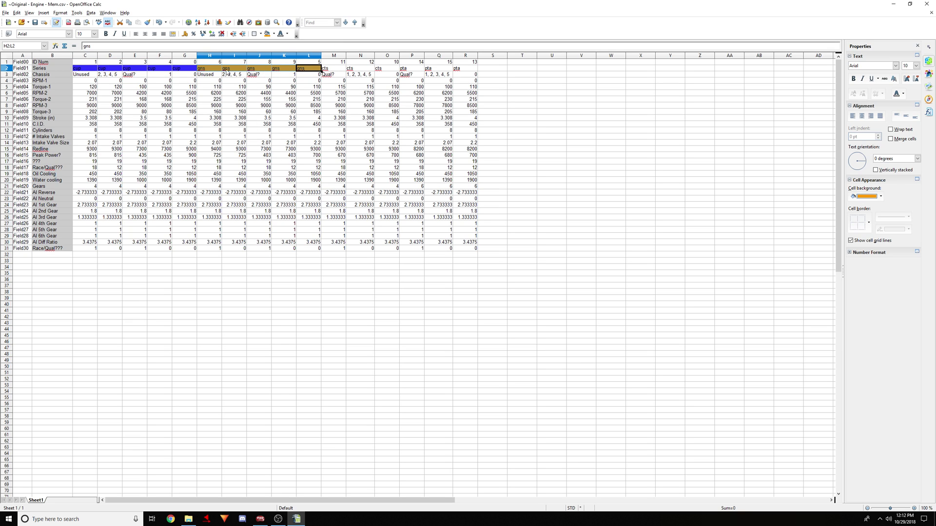
Color the cts cells M2:O2 yellow and the pta cells P2:R2 magenta in the Series row.
{"action": "left_click_drag", "start_coordinate": [333, 70], "coordinate": [466, 69]}
{"action": "left_click", "coordinate": [273, 34]}
{"action": "left_click", "coordinate": [268, 70]}
{"action": "left_click", "coordinate": [453, 69]}
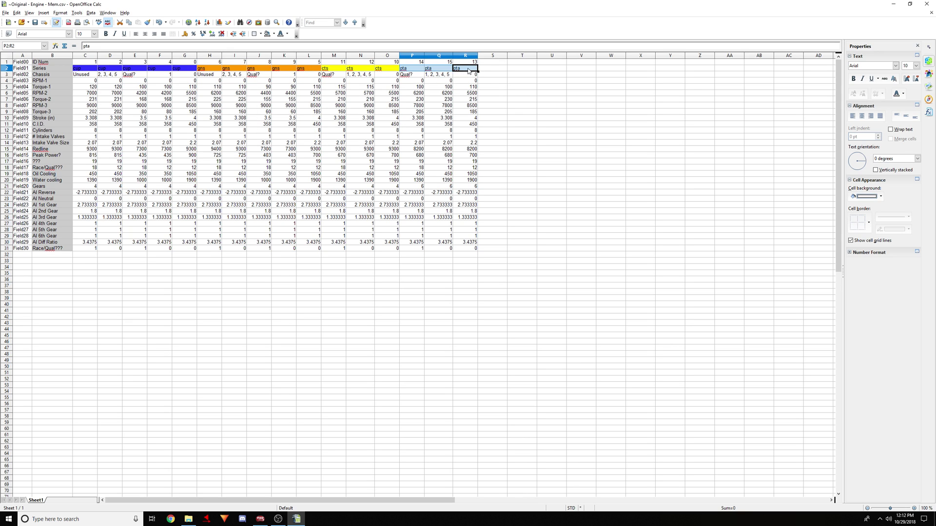
{"action": "left_click", "coordinate": [272, 34]}
{"action": "left_click", "coordinate": [292, 75]}
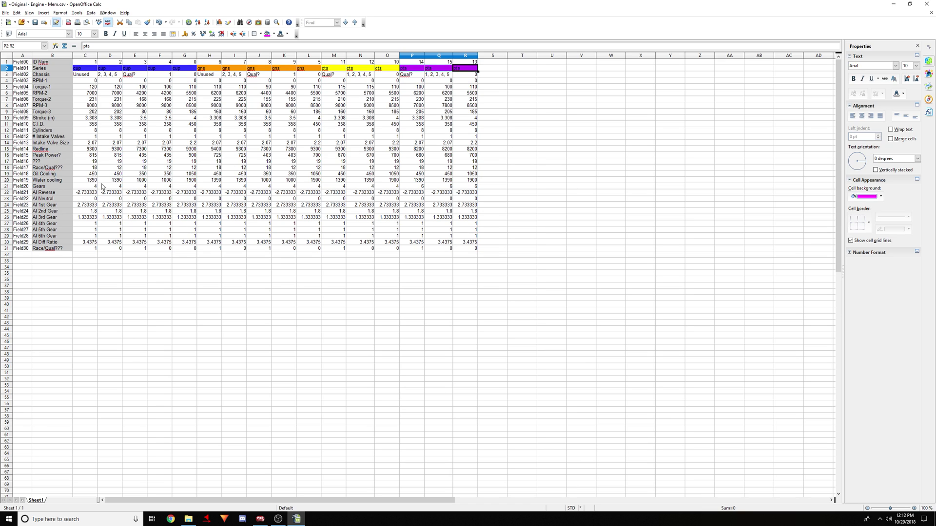
In the Chassis row of the cup series, fill cell D3 with blue and cell F3 with violet.
{"action": "left_click", "coordinate": [105, 76]}
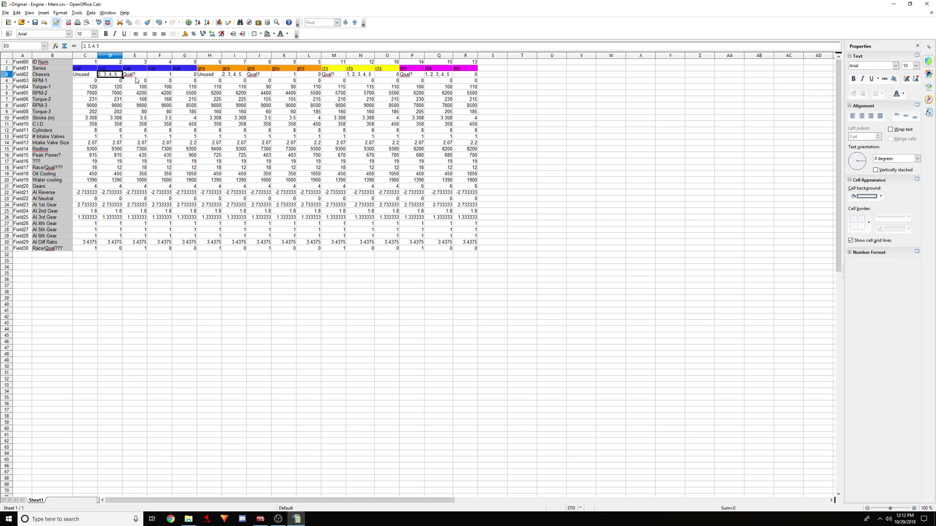
{"action": "left_click", "coordinate": [274, 34]}
{"action": "left_click", "coordinate": [302, 72]}
{"action": "left_click", "coordinate": [165, 75]}
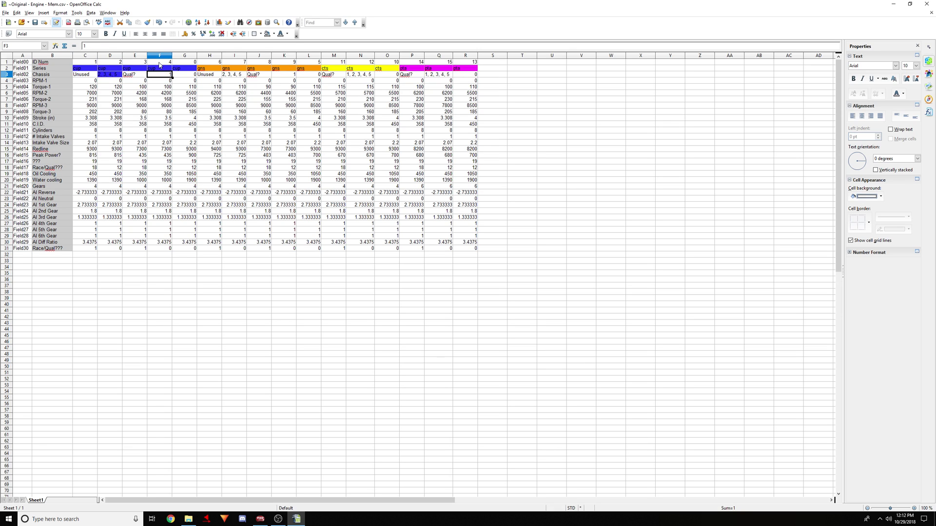
{"action": "left_click", "coordinate": [161, 62]}
{"action": "left_click", "coordinate": [161, 74]}
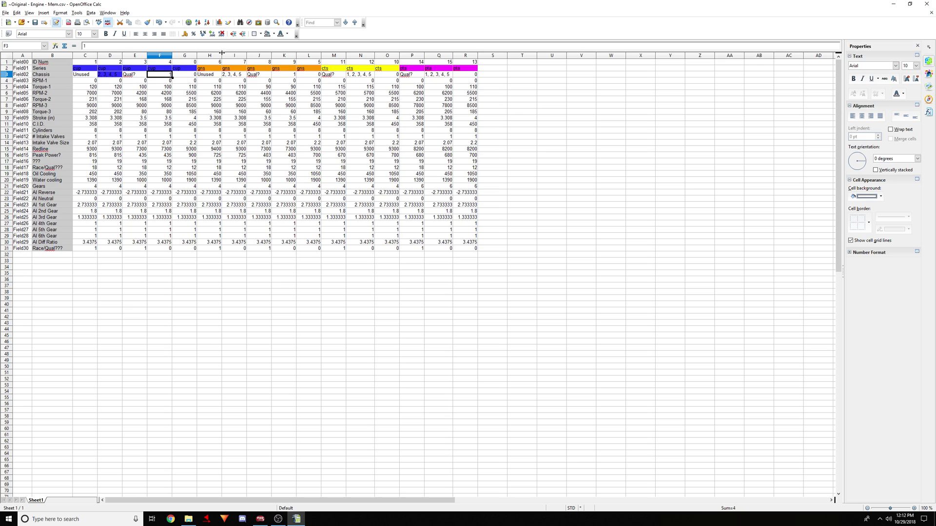
{"action": "left_click", "coordinate": [273, 34]}
{"action": "left_click", "coordinate": [296, 75]}
Fill the gns Chassis cells I3 and K3 with the orange background.
{"action": "left_click", "coordinate": [229, 74]}
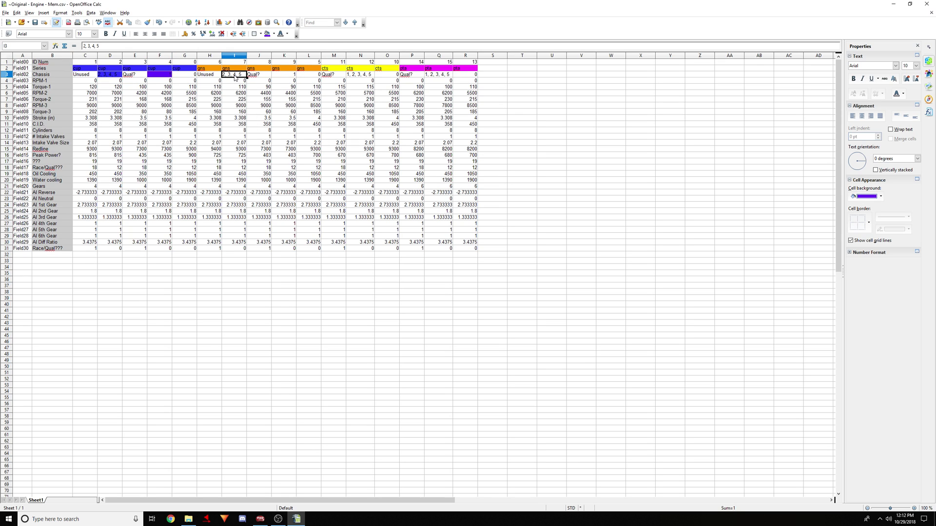
{"action": "left_click", "coordinate": [281, 75], "text": "ctrl"}
{"action": "left_click", "coordinate": [267, 35]}
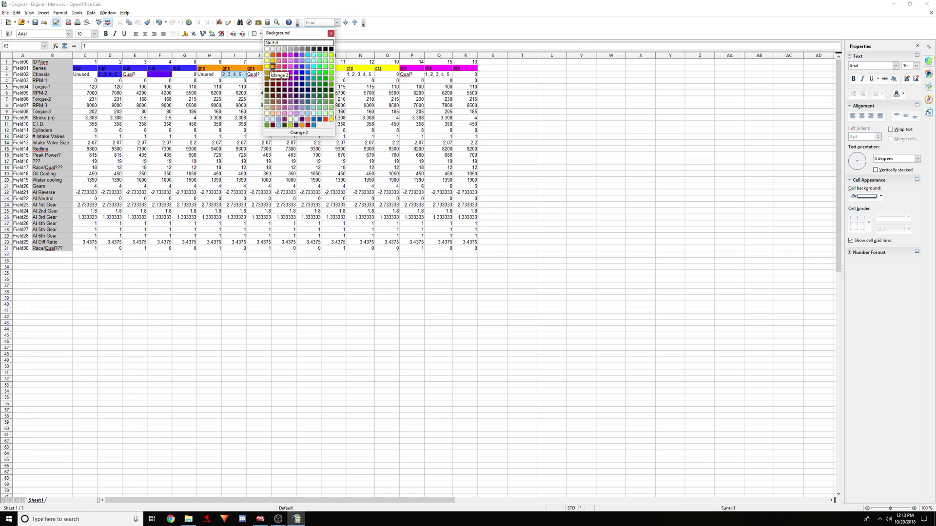
{"action": "left_click", "coordinate": [276, 71]}
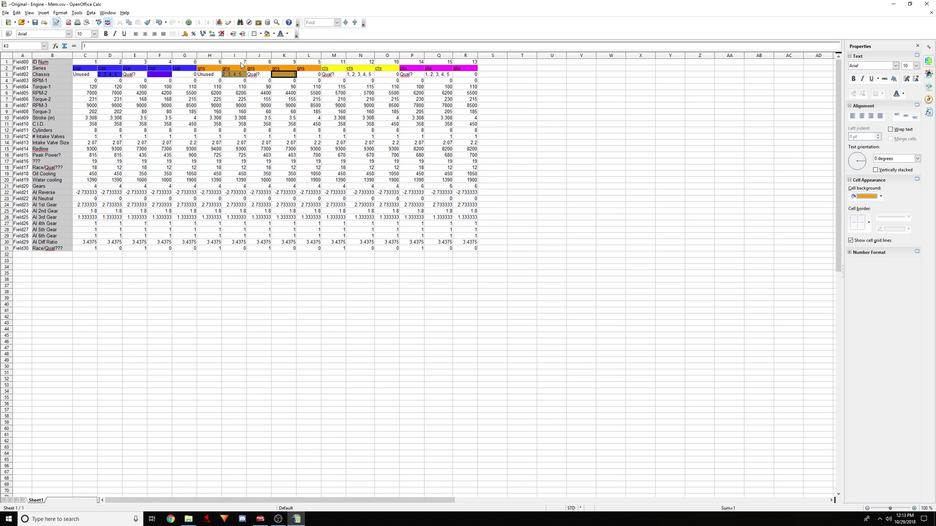
{"action": "left_click", "coordinate": [286, 76]}
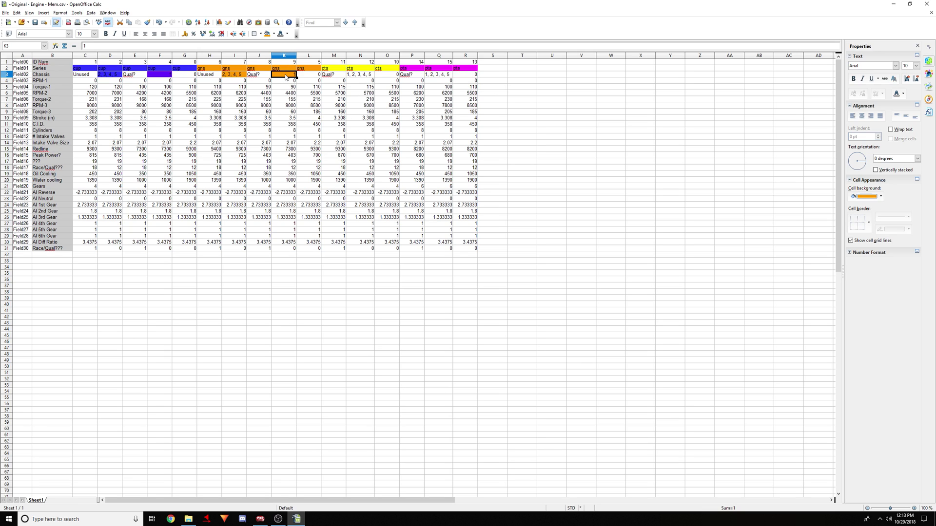
{"action": "left_click", "coordinate": [46, 75]}
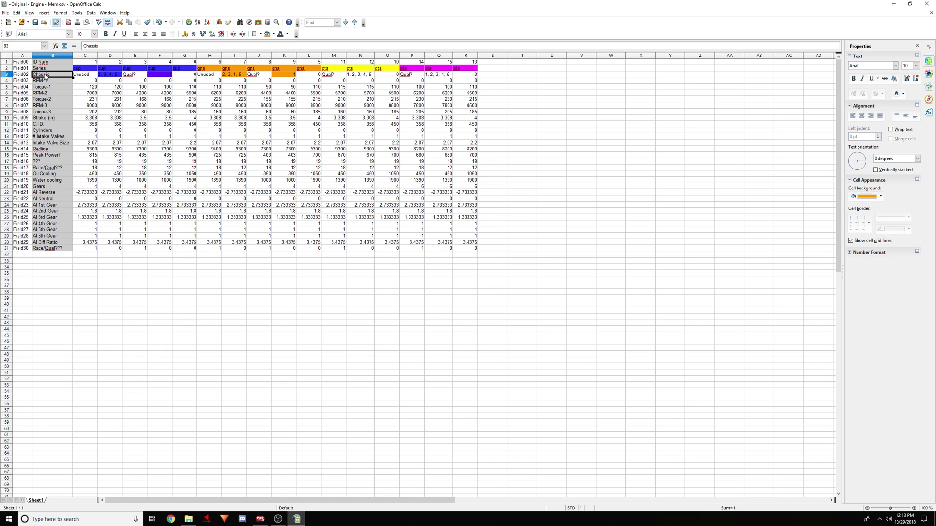
{"action": "left_click", "coordinate": [279, 76]}
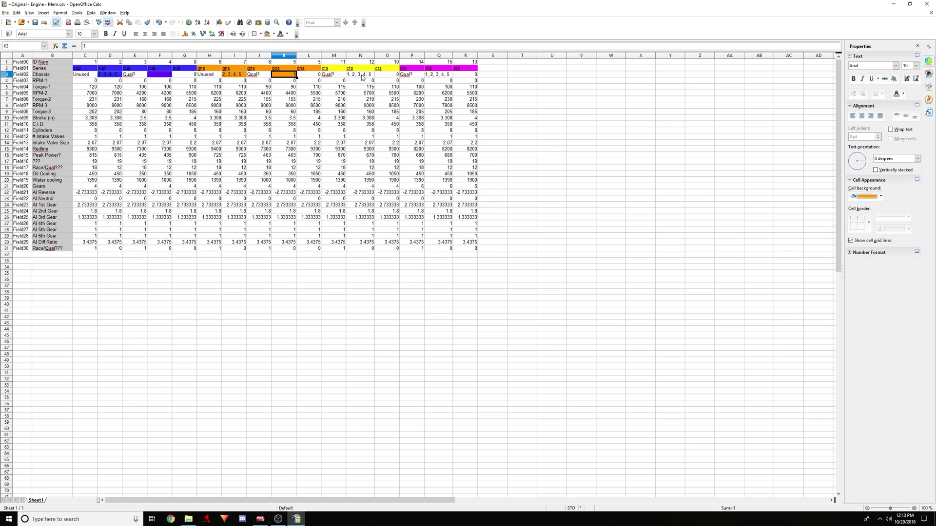
{"action": "left_click", "coordinate": [362, 76]}
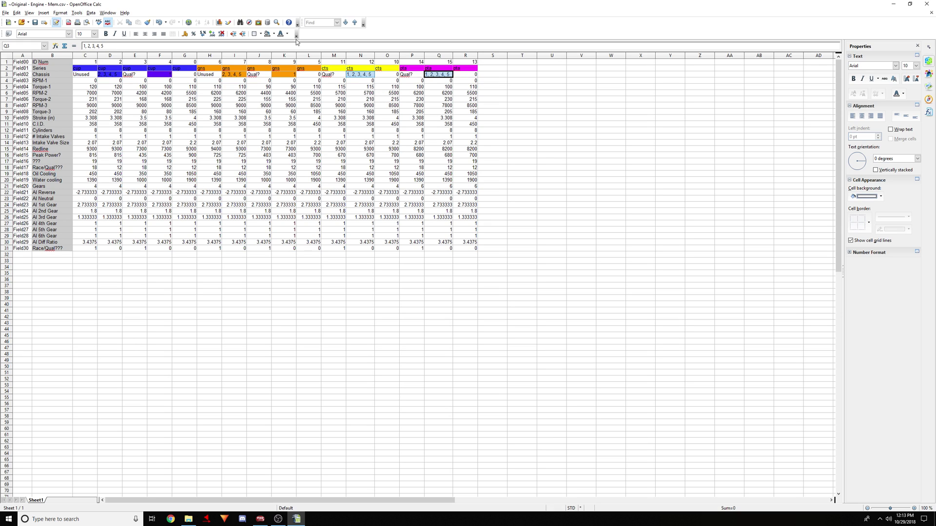
{"action": "key", "text": "Left"}
{"action": "key", "text": "Left"}
{"action": "key", "text": "Down"}
{"action": "key", "text": "Down"}
{"action": "key", "text": "Down"}
{"action": "key", "text": "Down"}
{"action": "key", "text": "Down"}
Fill the cts Chassis cell N3 and the ID Num cell N1 with yellow.
{"action": "left_click", "coordinate": [354, 76]}
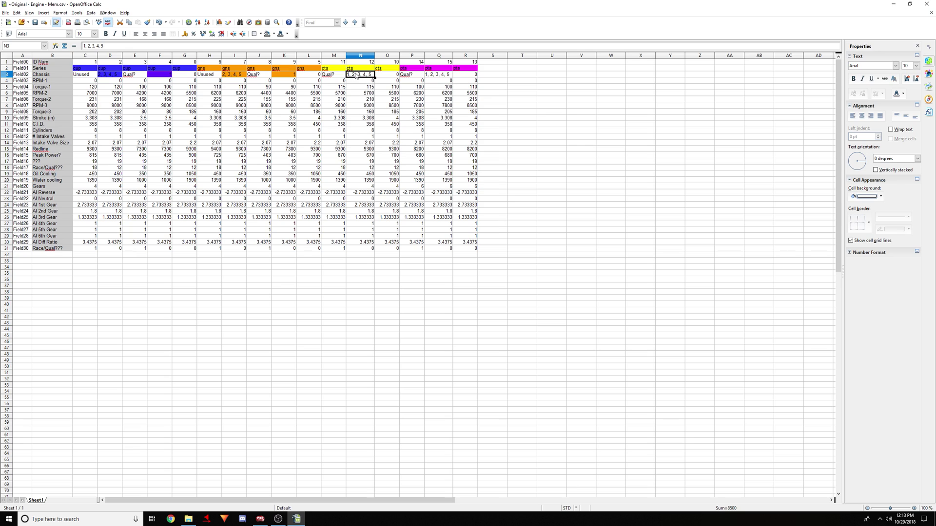
{"action": "left_click", "coordinate": [274, 34]}
{"action": "left_click", "coordinate": [266, 67]}
{"action": "left_click", "coordinate": [367, 63]}
{"action": "left_click", "coordinate": [271, 34]}
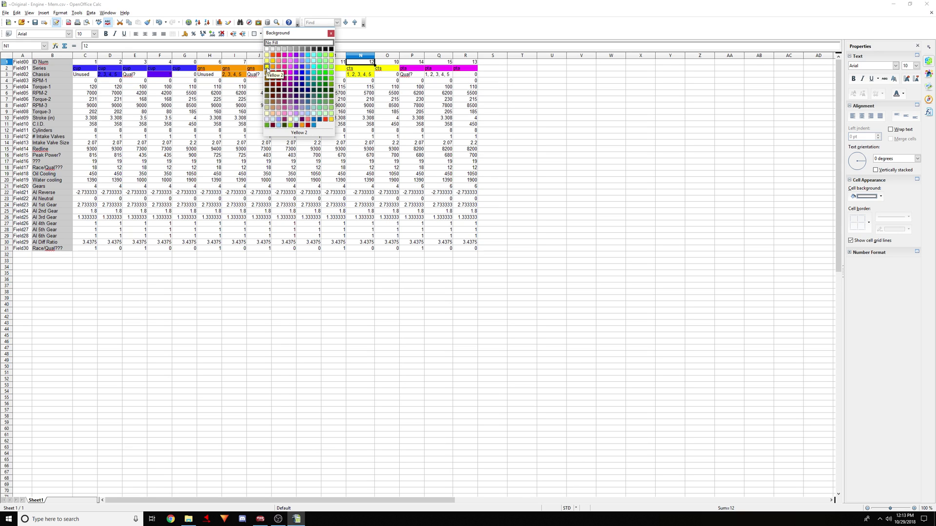
{"action": "left_click", "coordinate": [266, 68]}
Move the cts engine data N1:N31 down to N40:N70 and the field labels B1:B31 beside it to M40:M70.
{"action": "left_click_drag", "start_coordinate": [360, 63], "coordinate": [360, 248]}
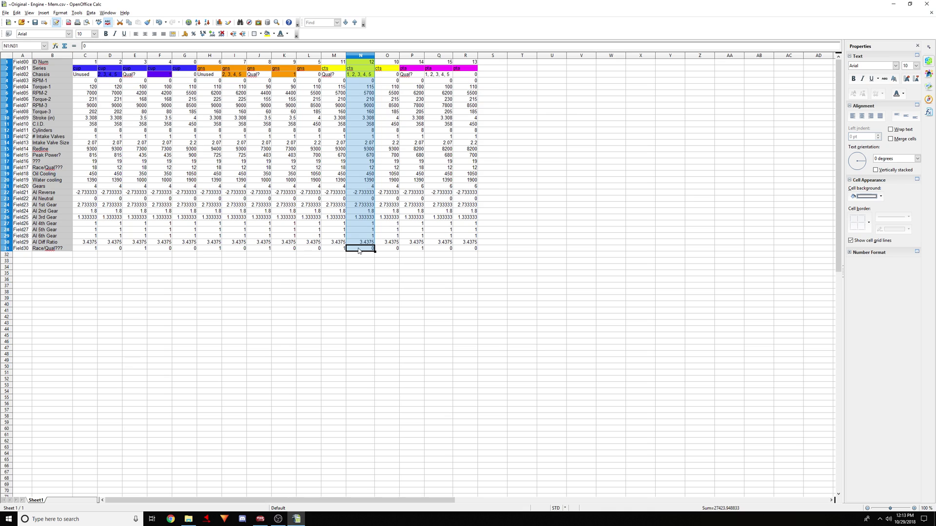
{"action": "left_click_drag", "start_coordinate": [361, 67], "coordinate": [359, 311]}
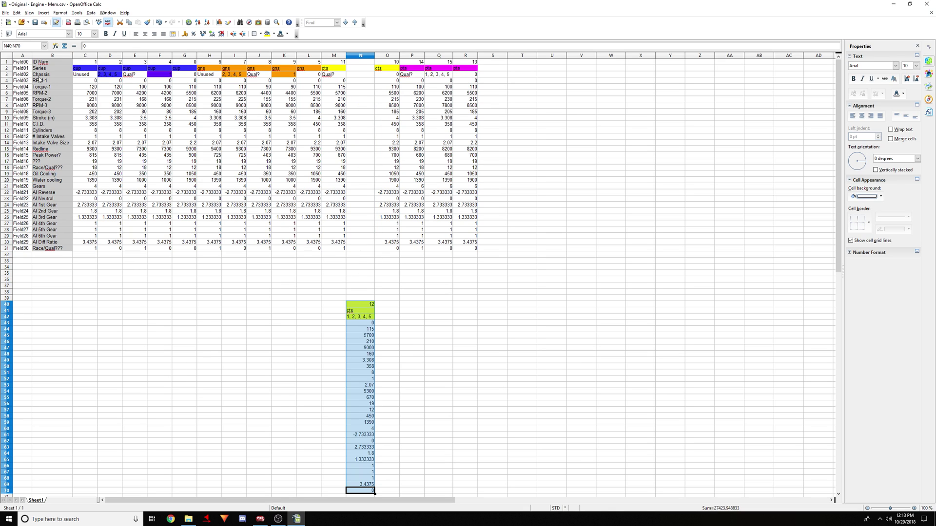
{"action": "left_click_drag", "start_coordinate": [42, 62], "coordinate": [57, 250]}
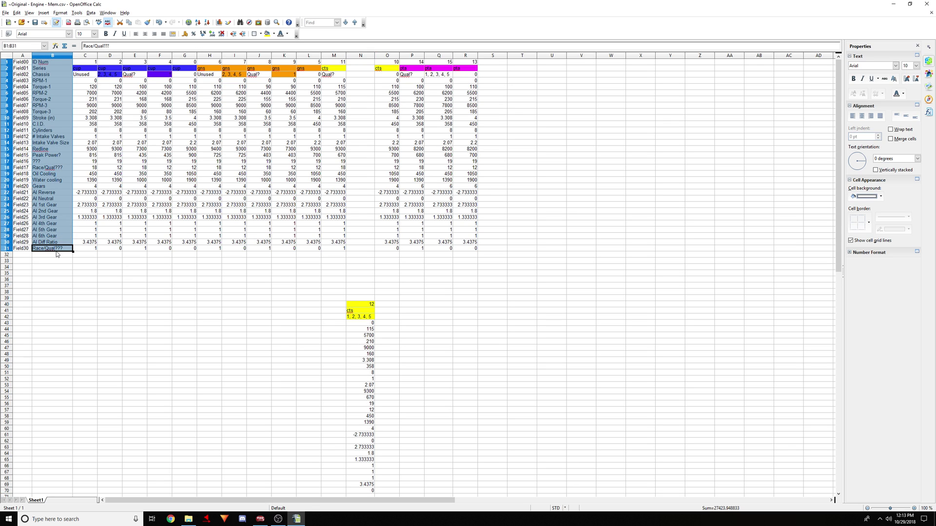
{"action": "left_click_drag", "start_coordinate": [43, 62], "coordinate": [328, 309]}
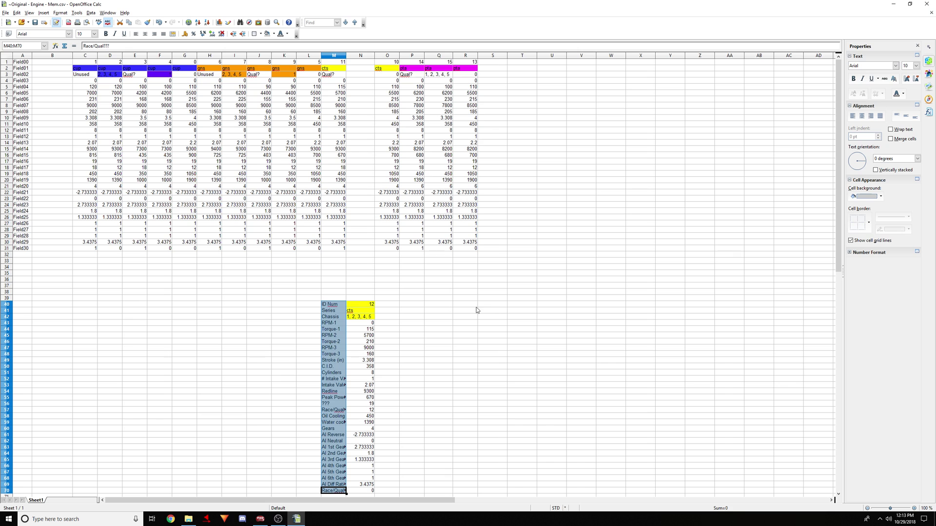
Widen column M so the moved field labels fit fully.
{"action": "scroll", "coordinate": [415, 335], "scroll_direction": "down", "scroll_amount": 2}
{"action": "scroll", "coordinate": [416, 335], "scroll_direction": "down", "scroll_amount": 2}
{"action": "left_click_drag", "start_coordinate": [347, 55], "coordinate": [360, 55]}
{"action": "left_click", "coordinate": [454, 337]}
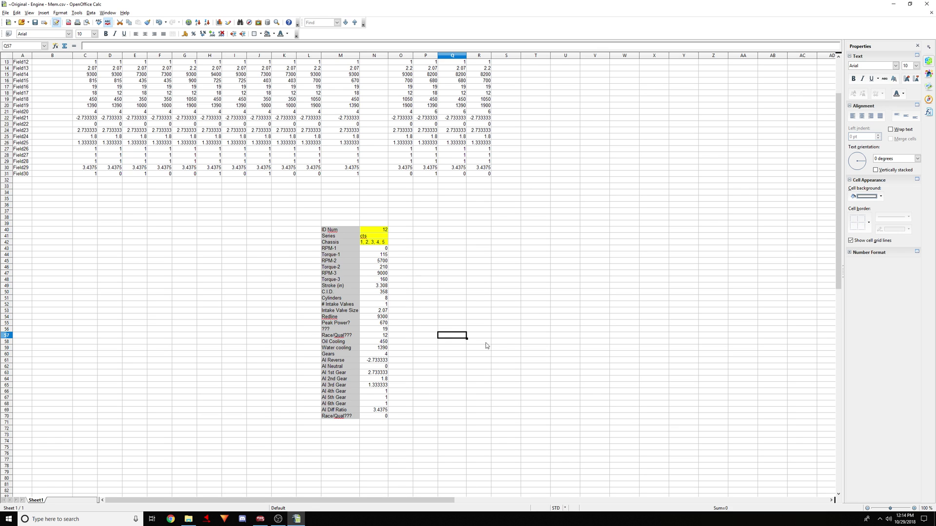
{"action": "scroll", "coordinate": [489, 347], "scroll_direction": "up", "scroll_amount": 4}
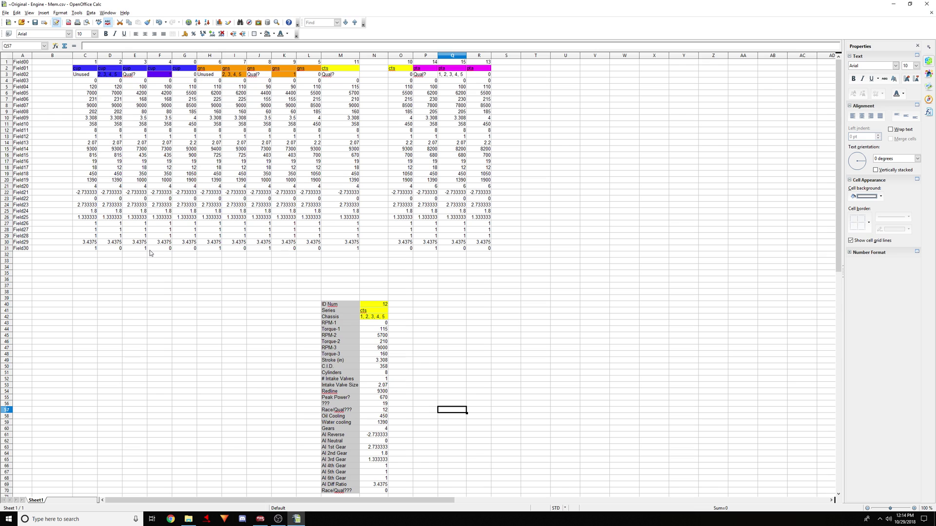
Separate the AI Reverse to Race/Qual??? rows into M78:N87 and the ID Num, Series and Chassis rows into M38:N40.
{"action": "scroll", "coordinate": [358, 309], "scroll_direction": "down", "scroll_amount": 6}
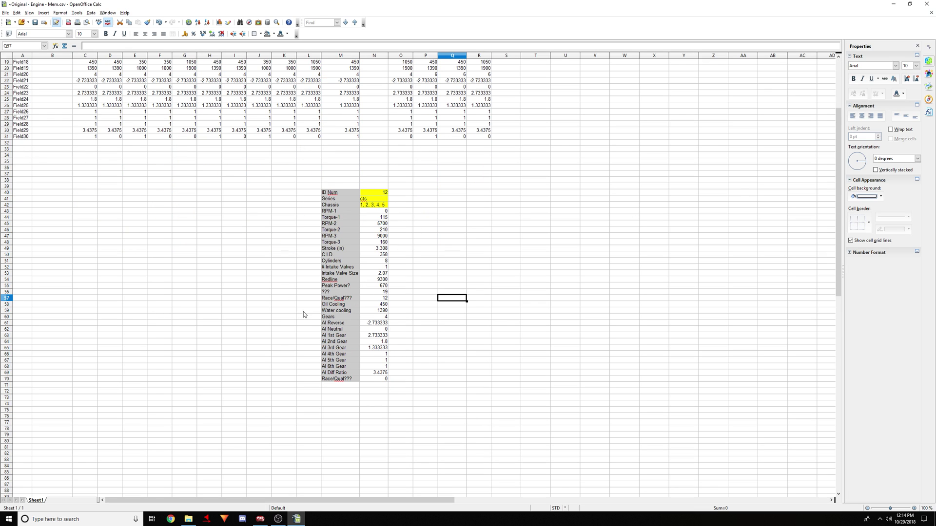
{"action": "left_click", "coordinate": [438, 390]}
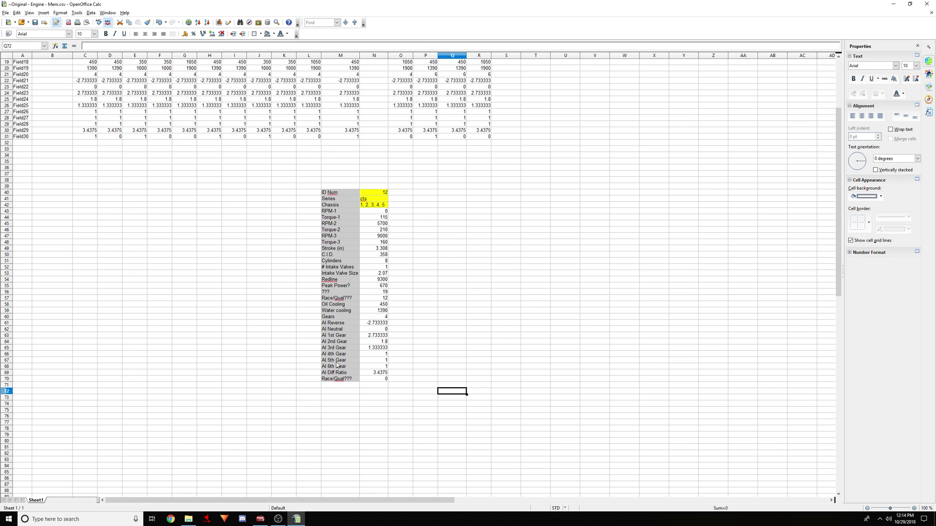
{"action": "left_click_drag", "start_coordinate": [332, 323], "coordinate": [387, 379]}
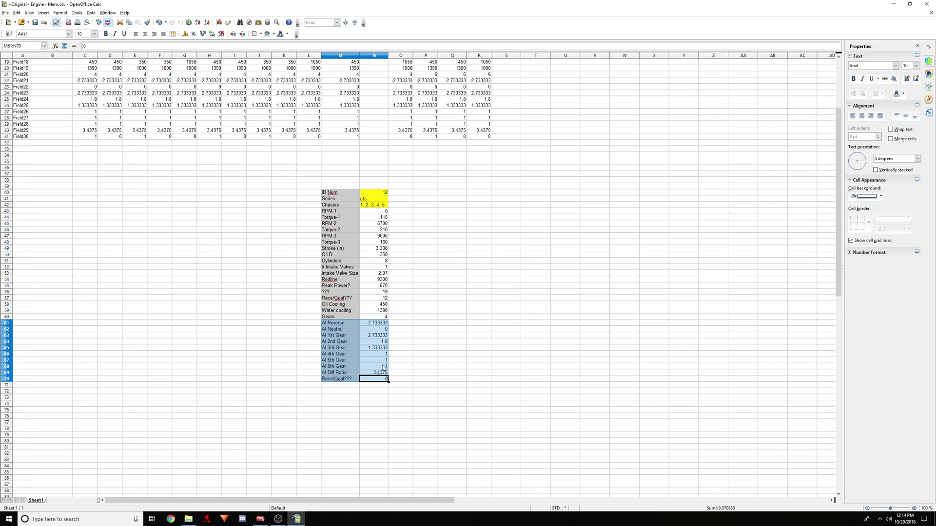
{"action": "left_click_drag", "start_coordinate": [343, 327], "coordinate": [343, 433]}
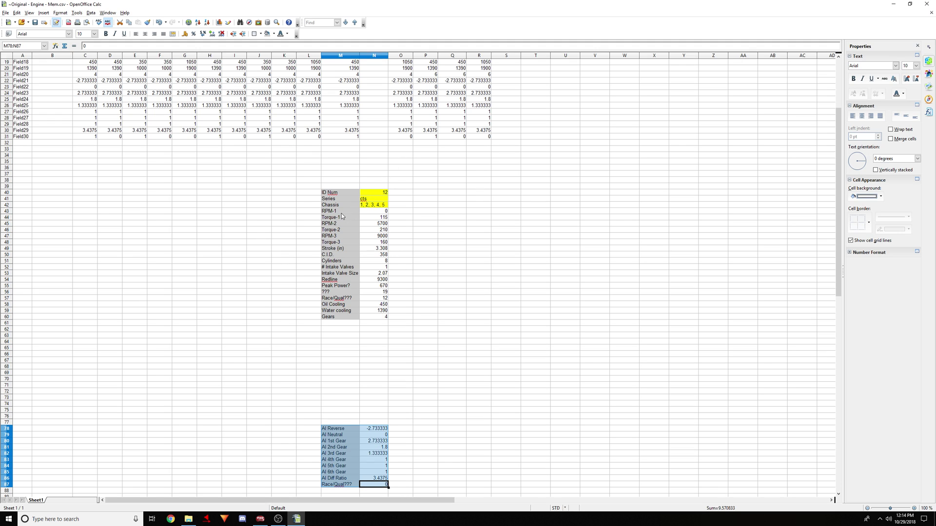
{"action": "left_click_drag", "start_coordinate": [331, 193], "coordinate": [351, 185]}
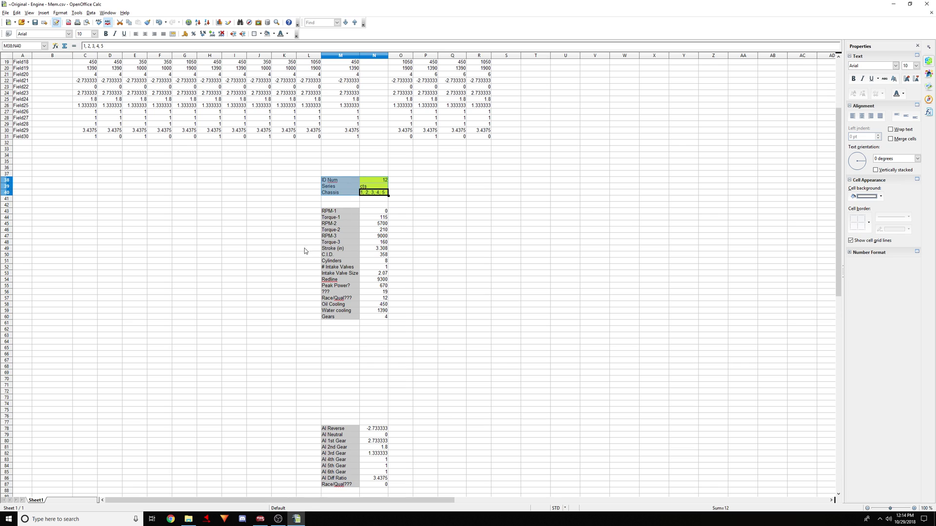
Move the Redline to Gears rows down to M66:N72 and the Stroke to Intake Valve Size rows to M57:N61.
{"action": "left_click_drag", "start_coordinate": [333, 315], "coordinate": [330, 355]}
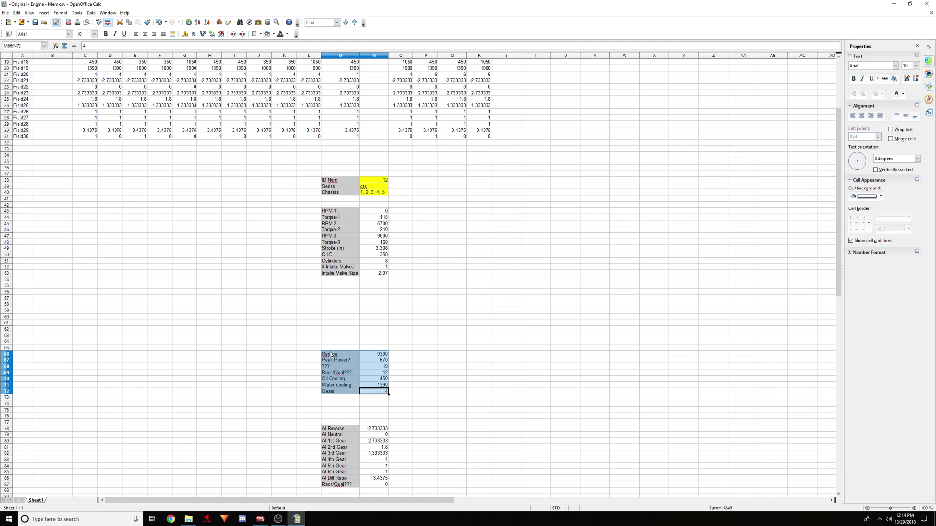
{"action": "left_click", "coordinate": [323, 294]}
{"action": "mouse_move", "coordinate": [327, 251]}
{"action": "left_mouse_down"}
{"action": "mouse_move", "coordinate": [384, 257]}
{"action": "mouse_move", "coordinate": [393, 263]}
{"action": "mouse_move", "coordinate": [379, 277]}
{"action": "left_mouse_up"}
{"action": "mouse_move", "coordinate": [340, 249]}
{"action": "left_mouse_down"}
{"action": "mouse_move", "coordinate": [346, 298]}
{"action": "mouse_move", "coordinate": [358, 299]}
{"action": "left_mouse_up"}
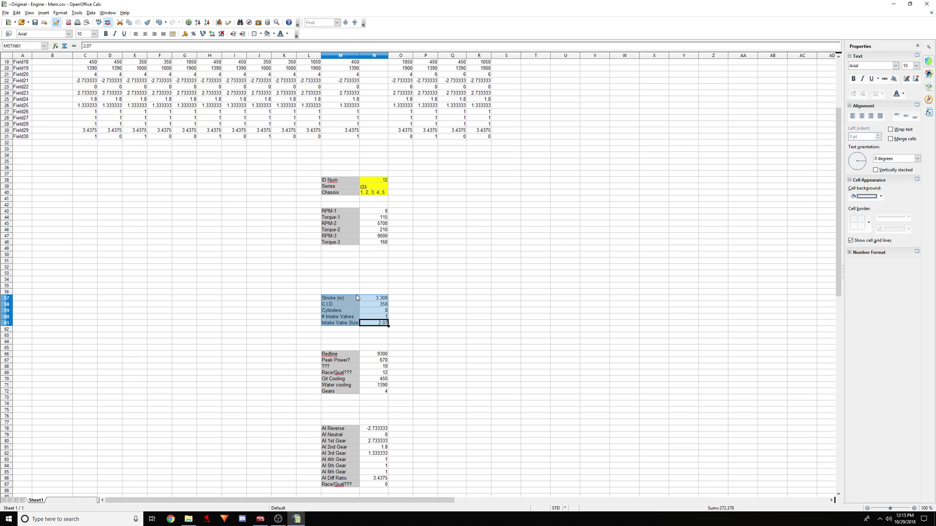
Try 450 as the C.I.D. value in cell N58 and restore it to 358.
{"action": "left_click", "coordinate": [380, 305]}
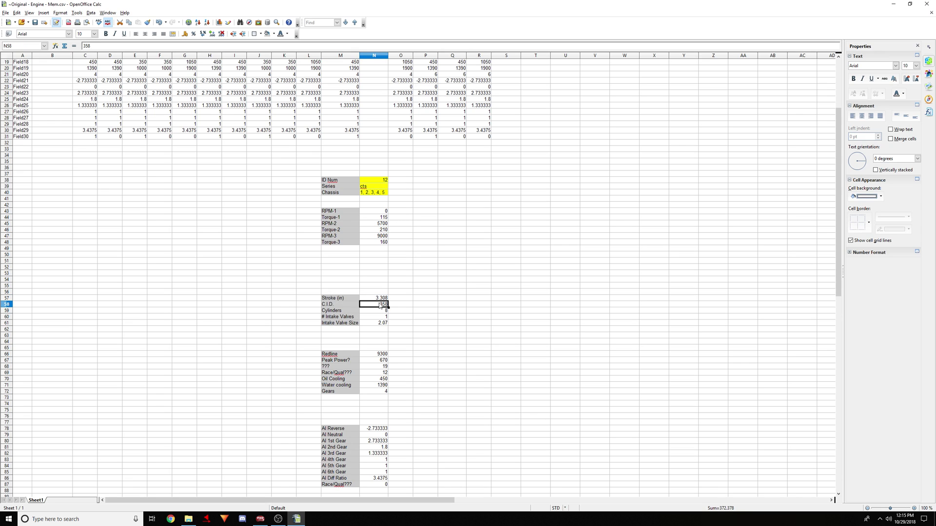
{"action": "type", "text": "350"}
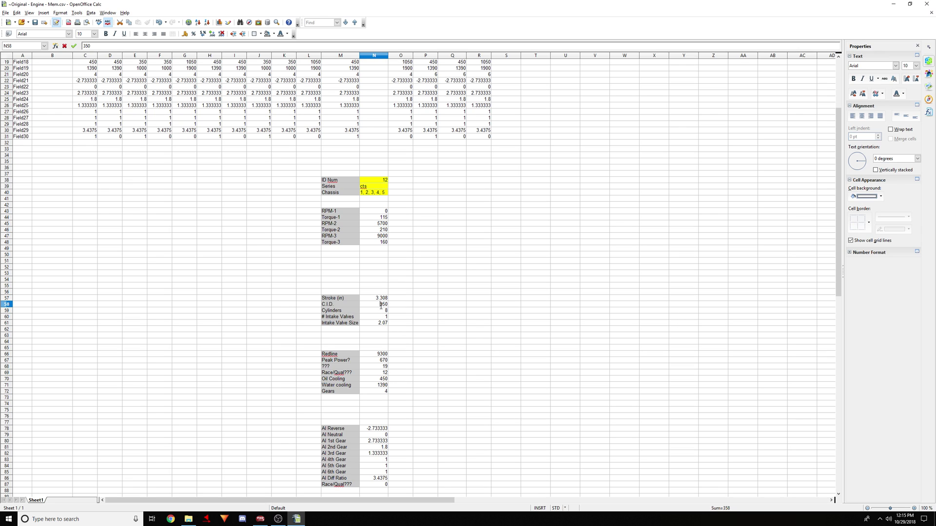
{"action": "type", "text": "4"}
{"action": "left_click", "coordinate": [465, 305]}
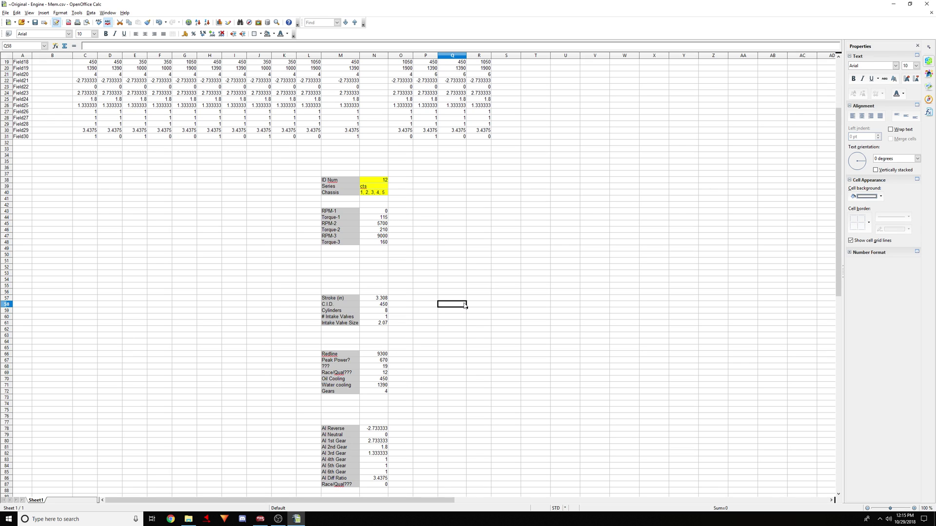
{"action": "left_click", "coordinate": [385, 305]}
{"action": "type", "text": "358"}
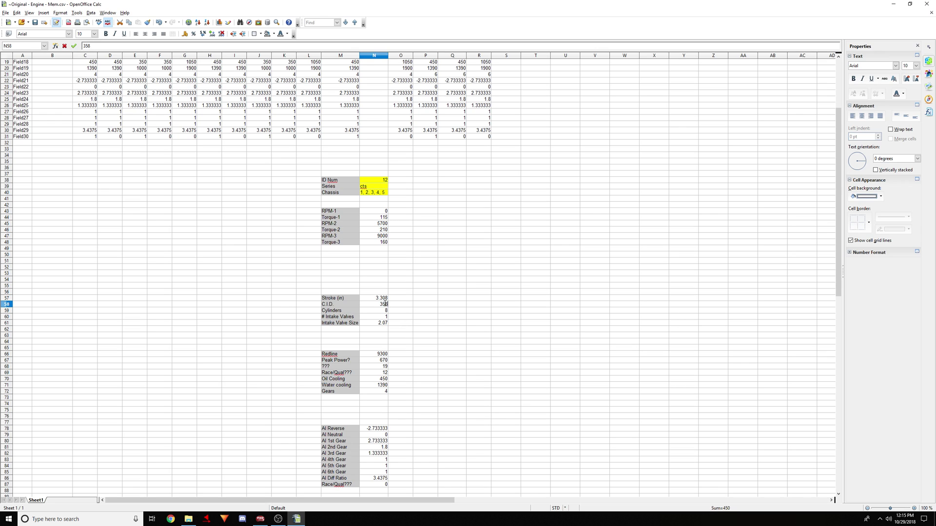
{"action": "left_click", "coordinate": [458, 305]}
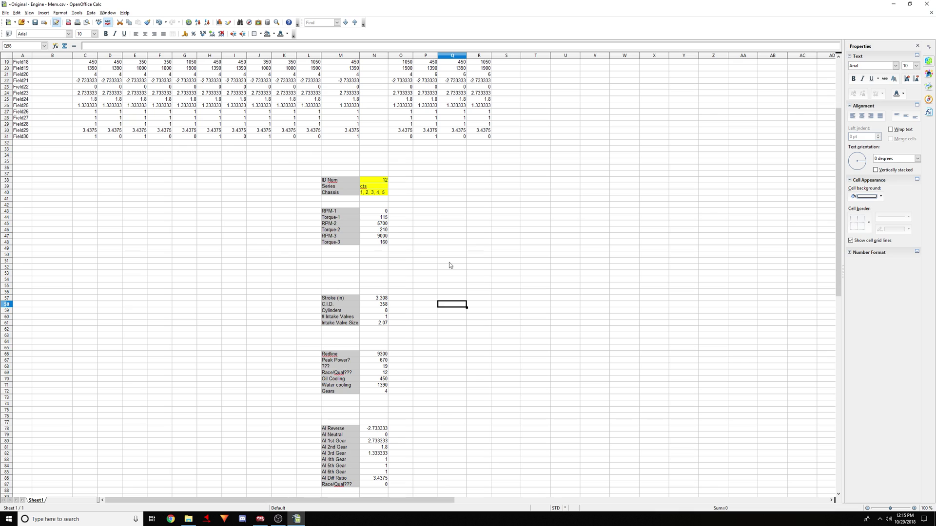
Fill the Torque-1, Torque-2 and Torque-3 value cells N44, N46 and N48 with red.
{"action": "left_click_drag", "start_coordinate": [331, 212], "coordinate": [385, 244]}
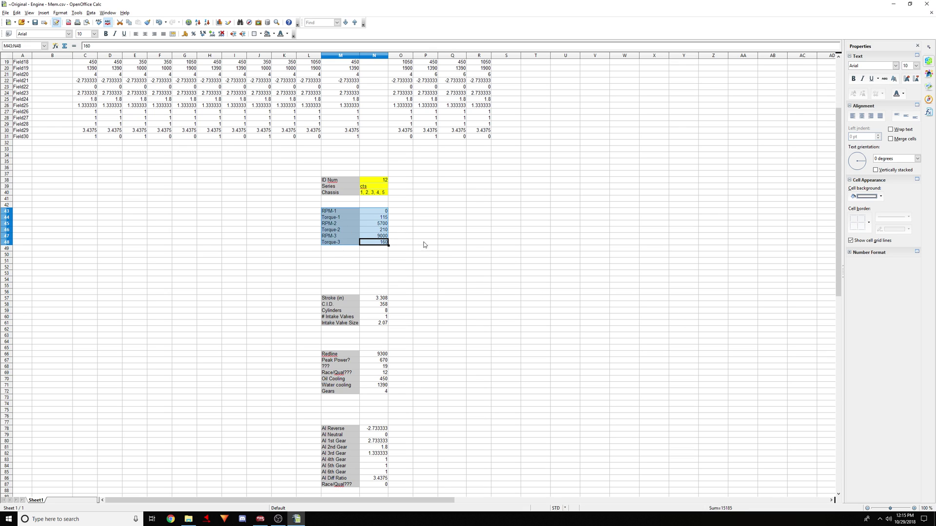
{"action": "left_click", "coordinate": [401, 242]}
{"action": "left_click", "coordinate": [380, 224]}
{"action": "left_click", "coordinate": [380, 238]}
{"action": "left_click", "coordinate": [379, 217]}
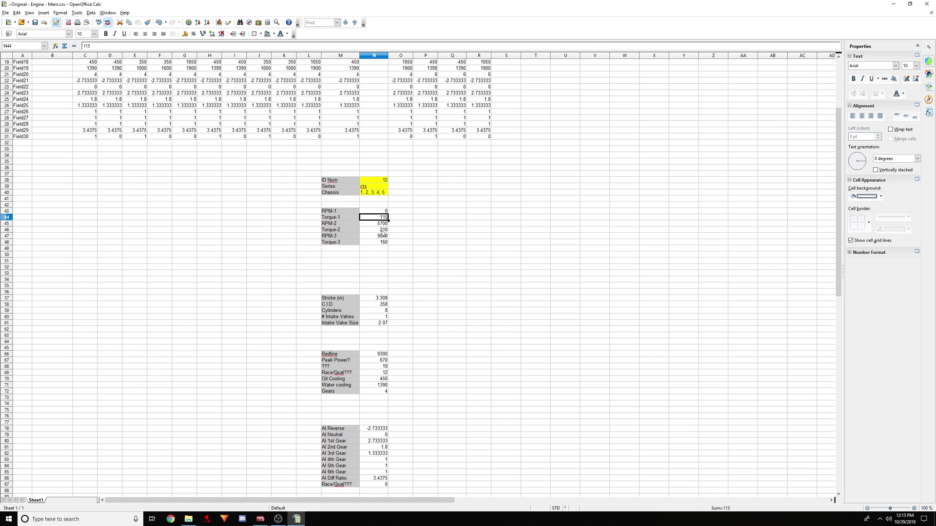
{"action": "left_click", "coordinate": [383, 230], "text": "ctrl"}
{"action": "left_click", "coordinate": [383, 242], "text": "ctrl"}
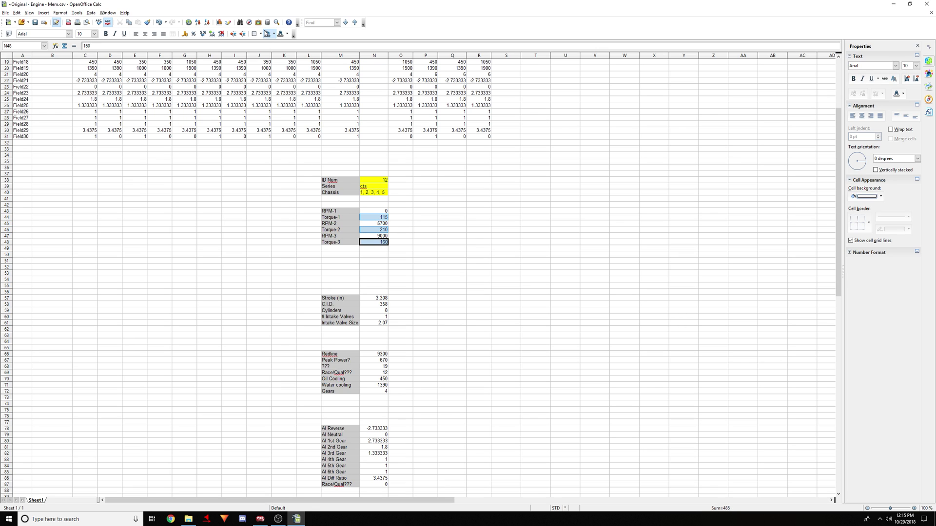
{"action": "left_click", "coordinate": [274, 34]}
{"action": "left_click", "coordinate": [278, 73]}
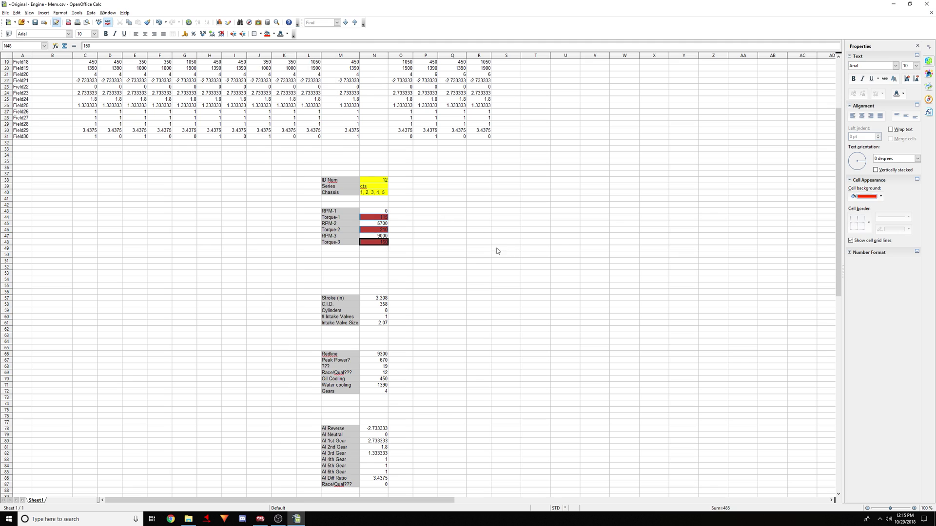
{"action": "left_click", "coordinate": [497, 250]}
Enter comparison values beside the engine data: 3800 for RPM-2 in O45 and 5400 for RPM-3 in O47.
{"action": "left_click", "coordinate": [399, 219]}
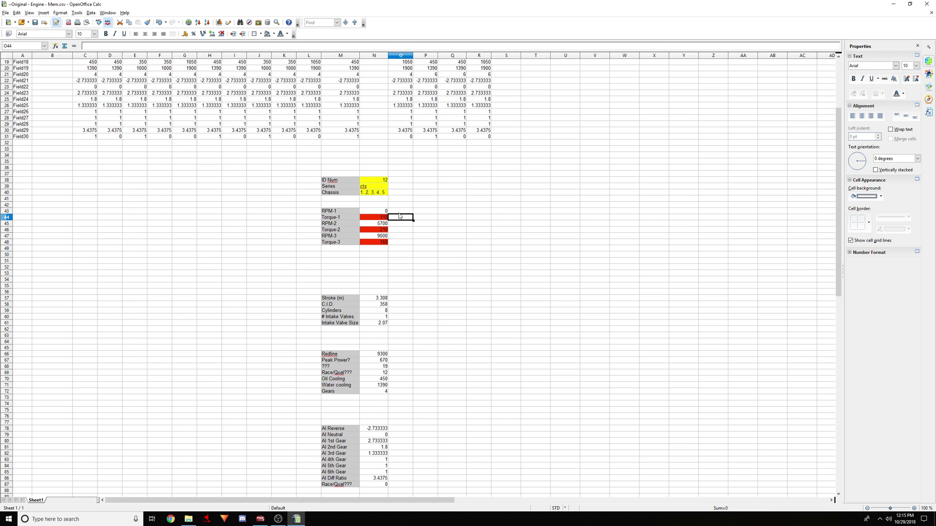
{"action": "left_click", "coordinate": [331, 223]}
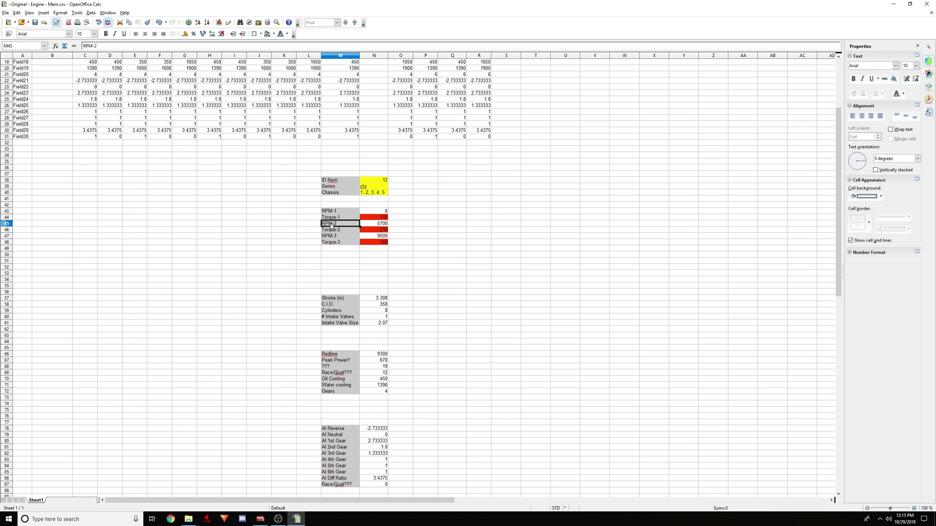
{"action": "left_click", "coordinate": [401, 227]}
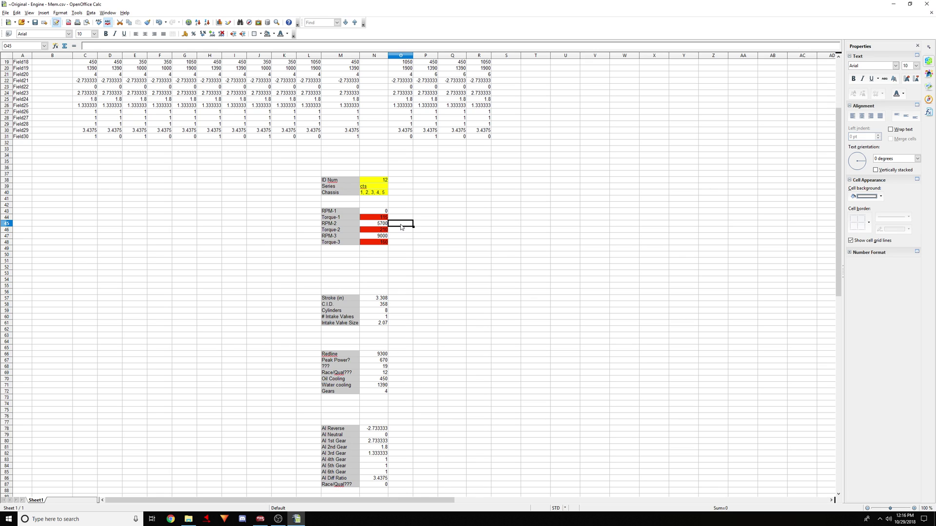
{"action": "type", "text": "3800"}
{"action": "left_click", "coordinate": [404, 237]}
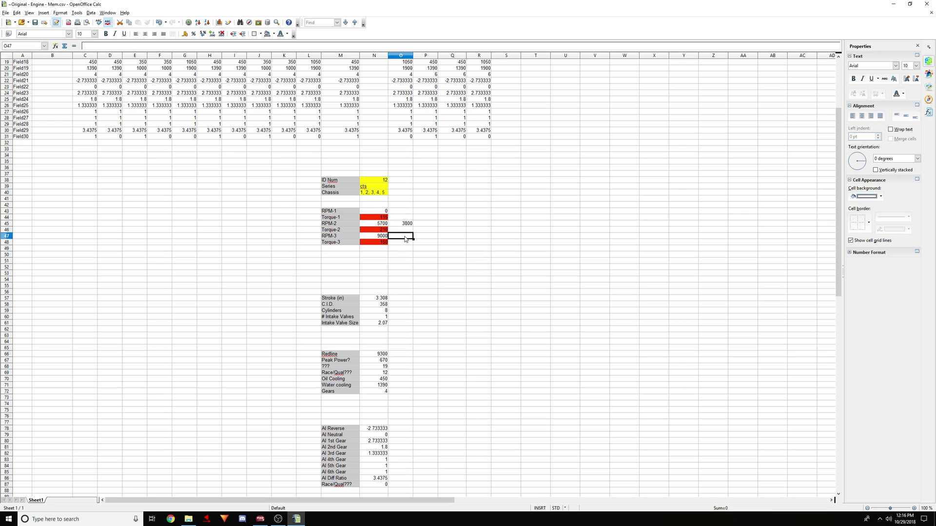
{"action": "type", "text": "5400"}
Enter 140 beside Torque-3 in O48 and 170 beside Torque-2 in O46, and select M45:O48 for comparison.
{"action": "left_click", "coordinate": [406, 243]}
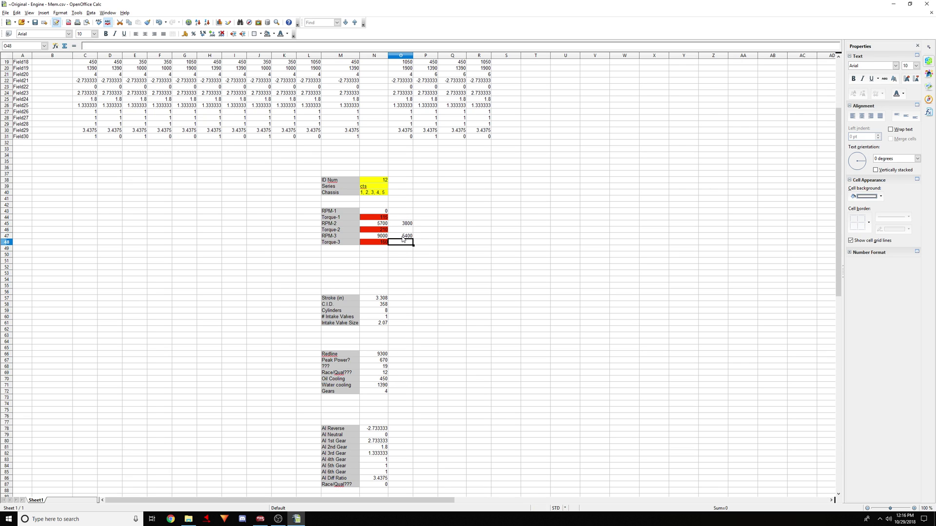
{"action": "left_click", "coordinate": [333, 243]}
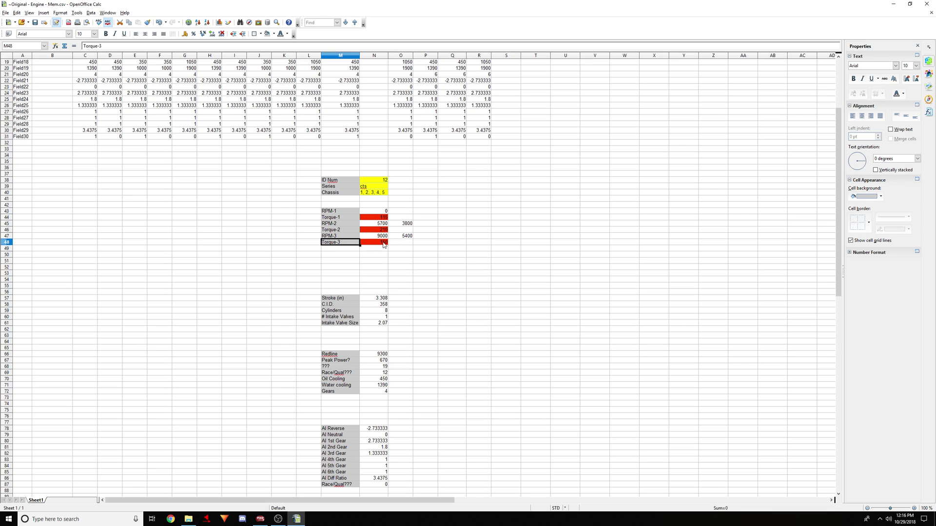
{"action": "left_click", "coordinate": [406, 245]}
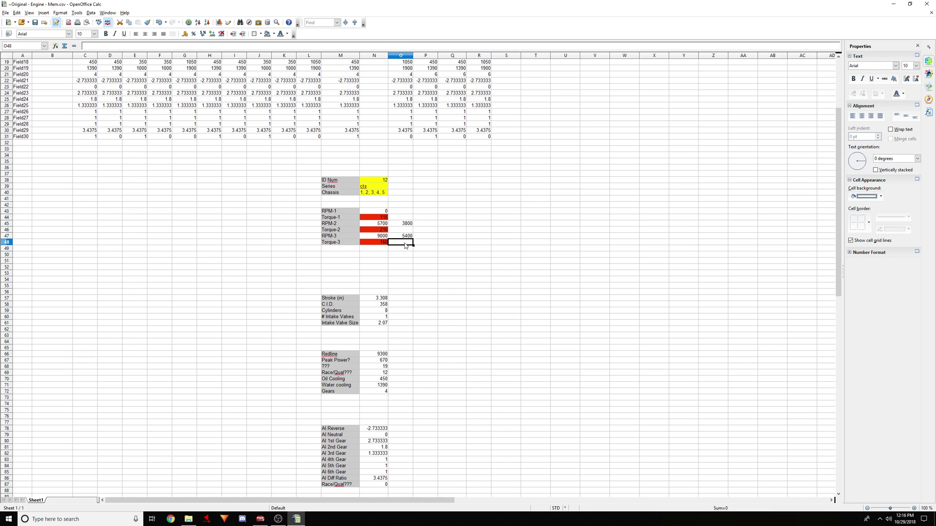
{"action": "type", "text": "140"}
{"action": "left_click", "coordinate": [404, 230]}
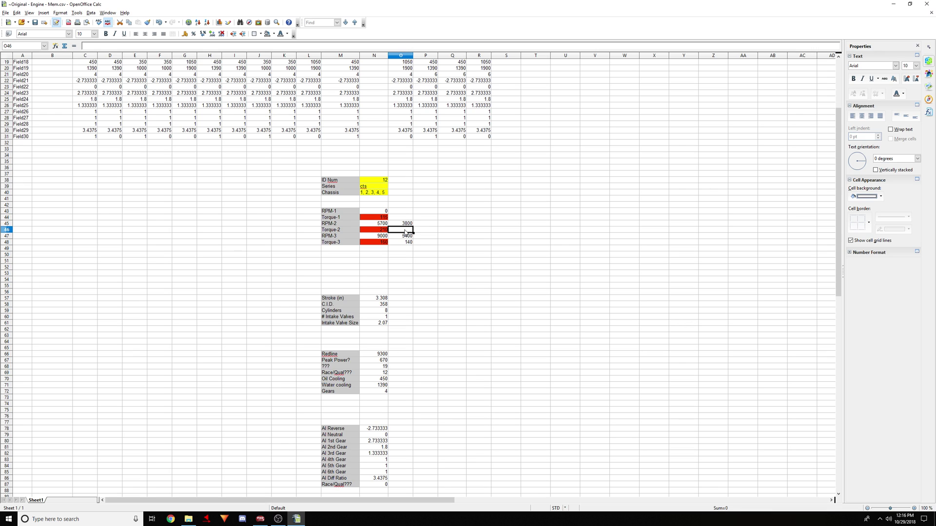
{"action": "type", "text": "170"}
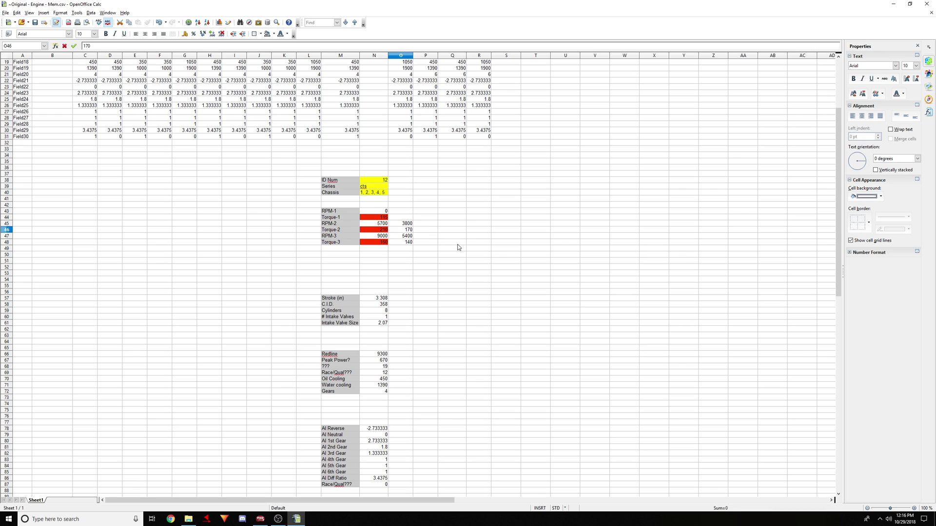
{"action": "left_click", "coordinate": [457, 244]}
{"action": "left_click_drag", "start_coordinate": [332, 223], "coordinate": [408, 244]}
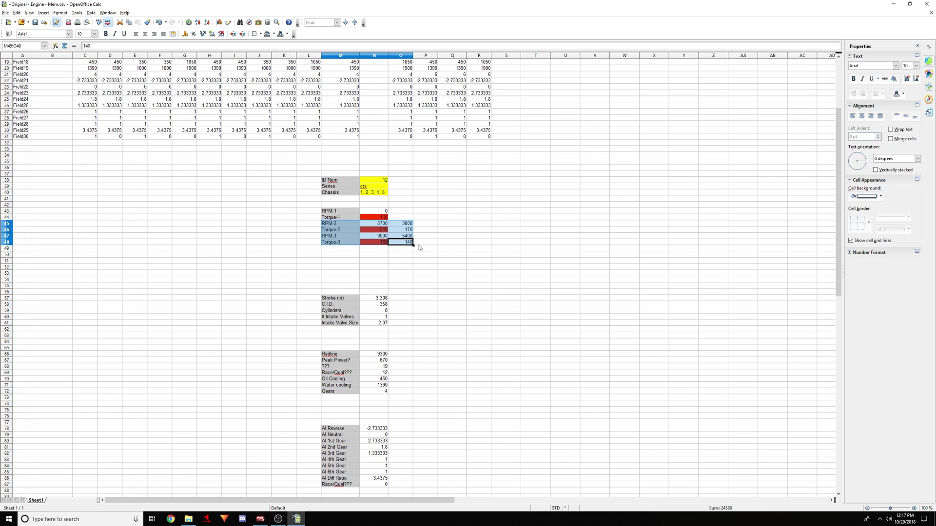
Select the comparison RPM and torque values in O45:O48 to review them against the engine table.
{"action": "left_click", "coordinate": [443, 237]}
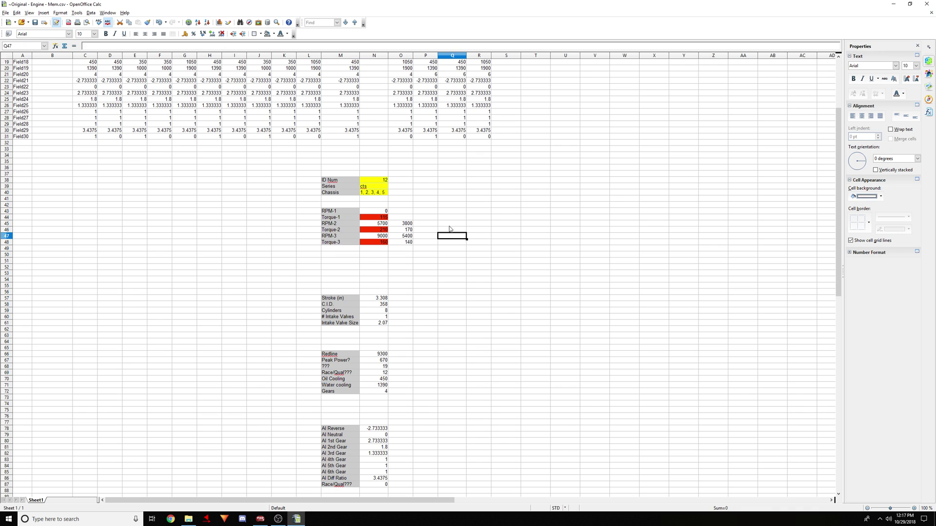
{"action": "scroll", "coordinate": [444, 229], "scroll_direction": "up", "scroll_amount": 6}
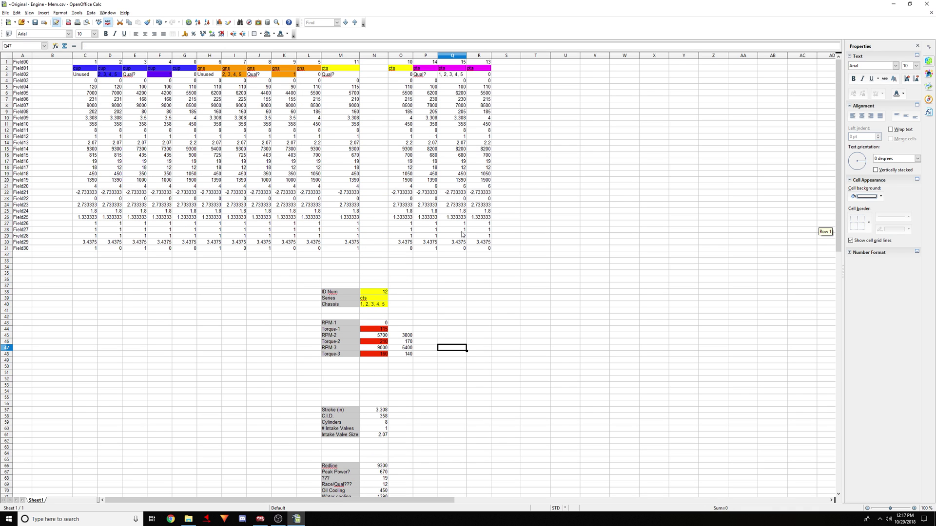
{"action": "left_click", "coordinate": [403, 336]}
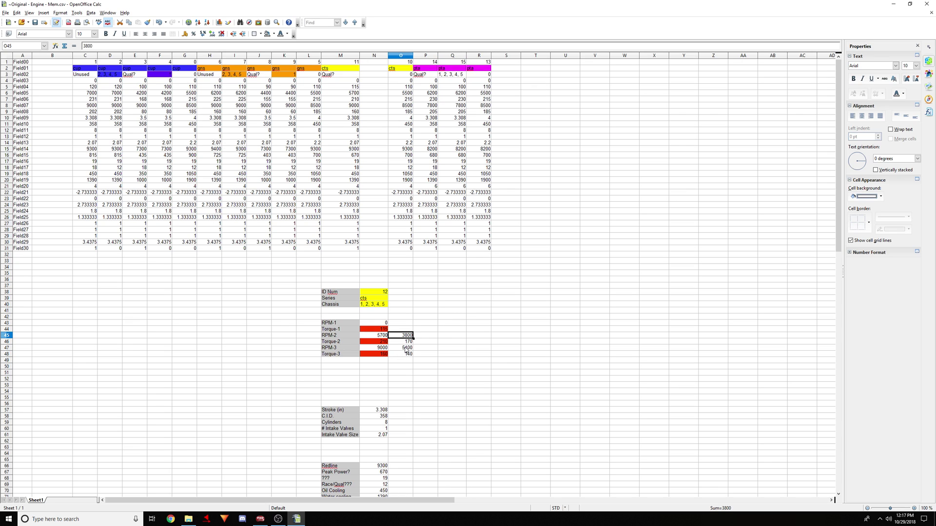
{"action": "left_click", "coordinate": [406, 351], "text": "shift"}
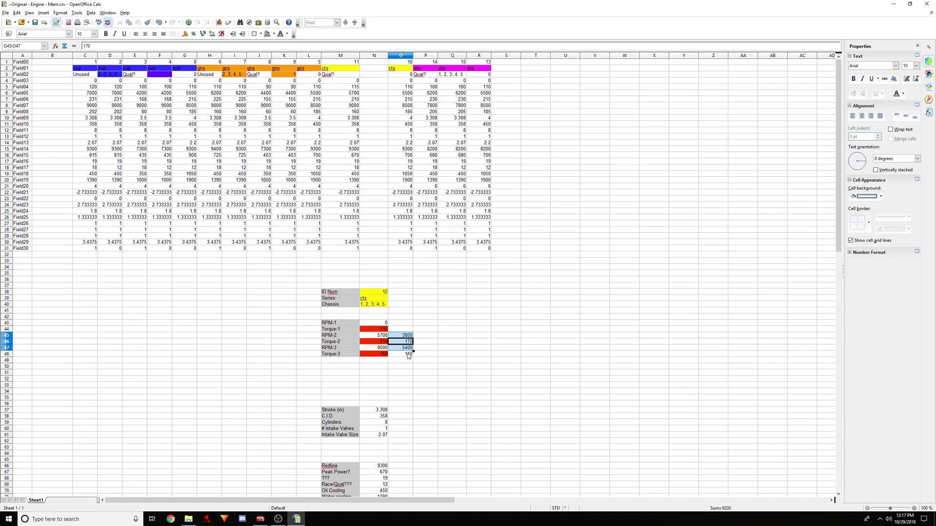
{"action": "left_click", "coordinate": [408, 355], "text": "shift"}
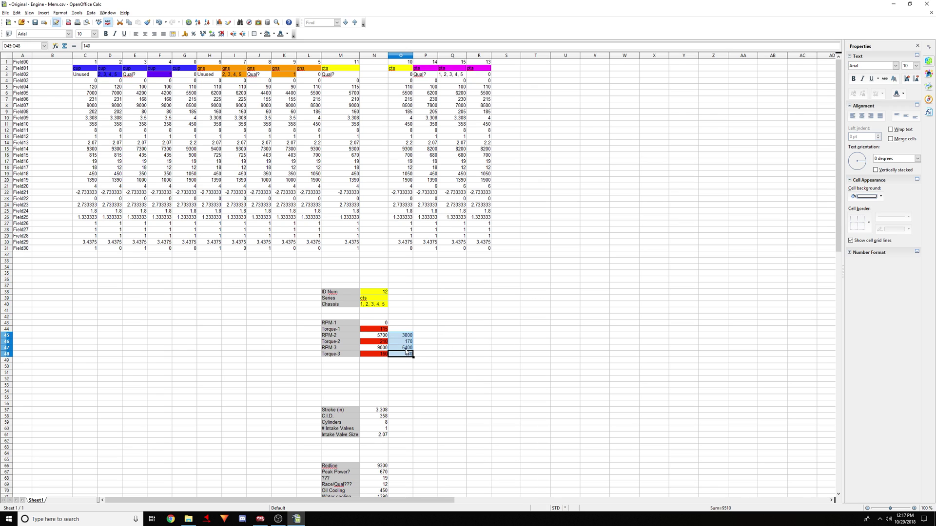
Fill the Field05 to Field08 values of all engines, C6:R9, with a light green background.
{"action": "left_click_drag", "start_coordinate": [96, 90], "coordinate": [488, 112]}
{"action": "left_click", "coordinate": [88, 97]}
{"action": "left_click", "coordinate": [273, 34]}
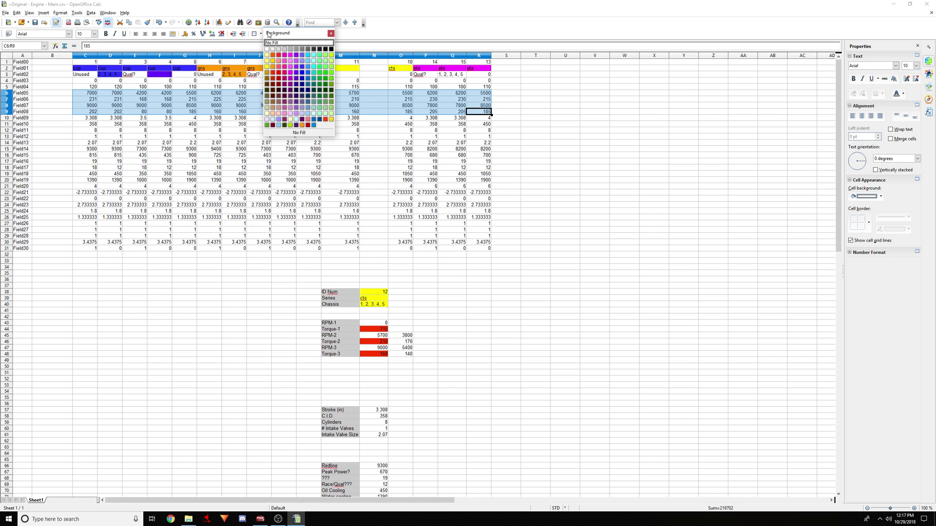
{"action": "left_click", "coordinate": [319, 55]}
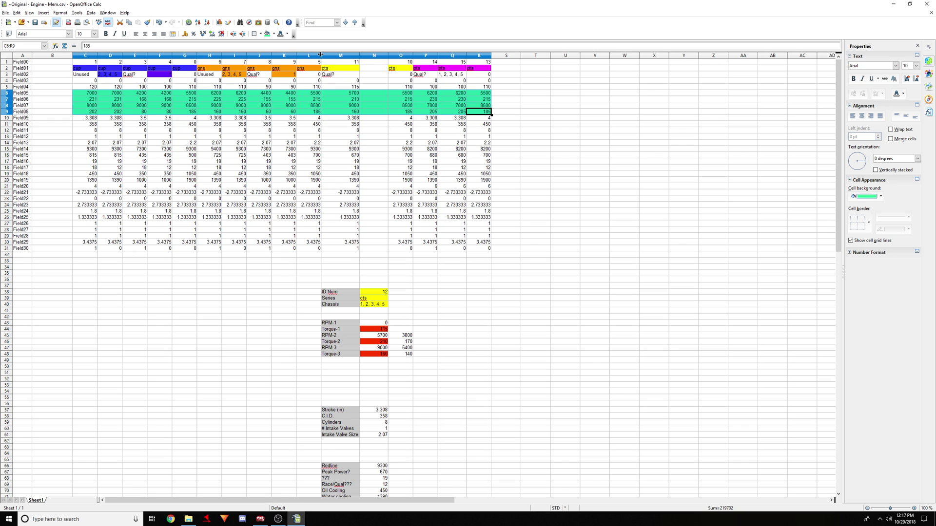
Open ~Original - EXE.csv from the N2003physics folder in Notepad and look through its raw comma-separated lines.
{"action": "left_click", "coordinate": [893, 4]}
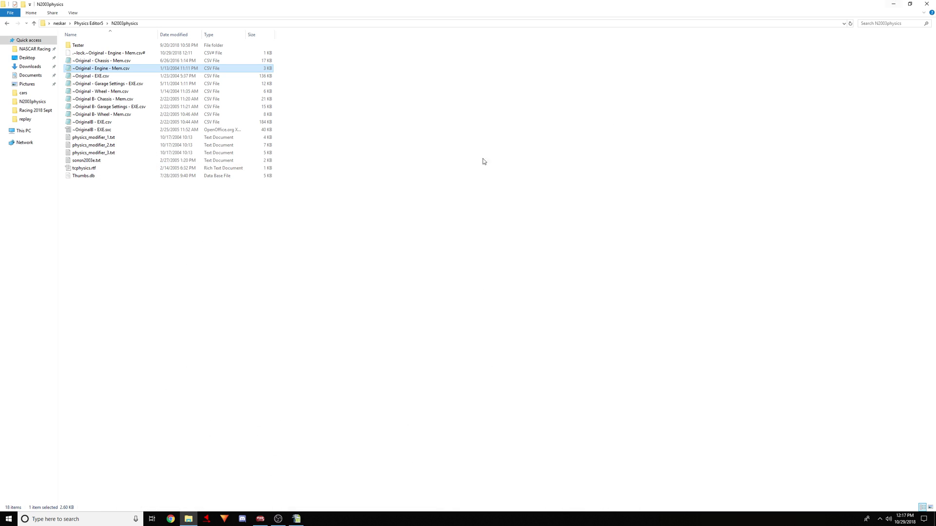
{"action": "left_click", "coordinate": [83, 76]}
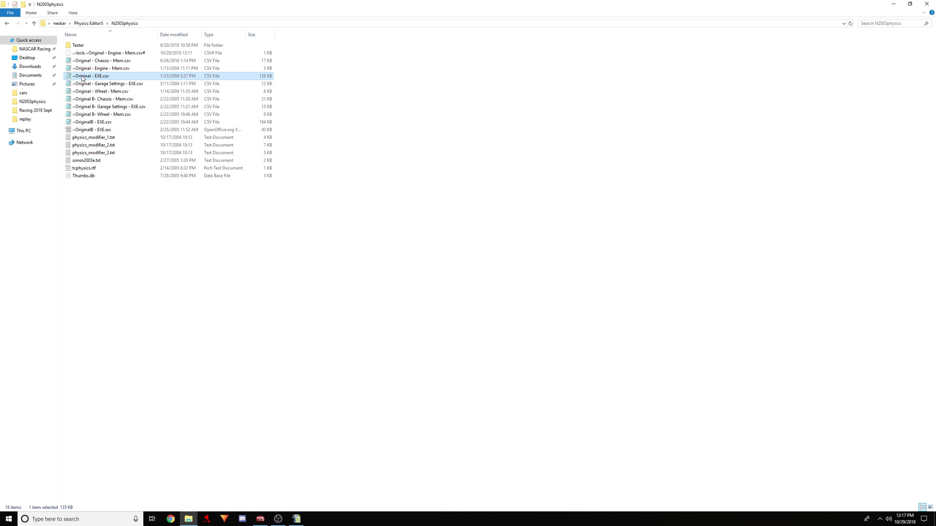
{"action": "right_click", "coordinate": [83, 78]}
{"action": "mouse_move", "coordinate": [134, 125]}
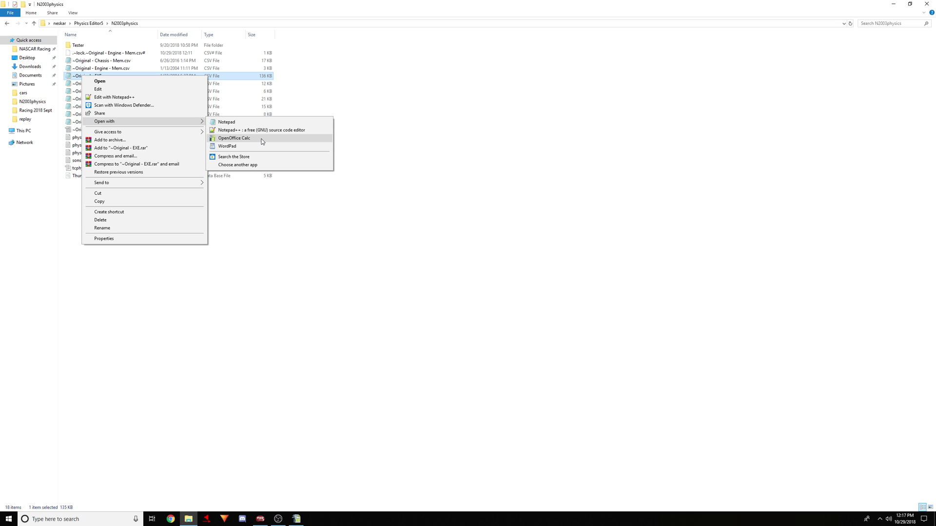
{"action": "left_click", "coordinate": [226, 122]}
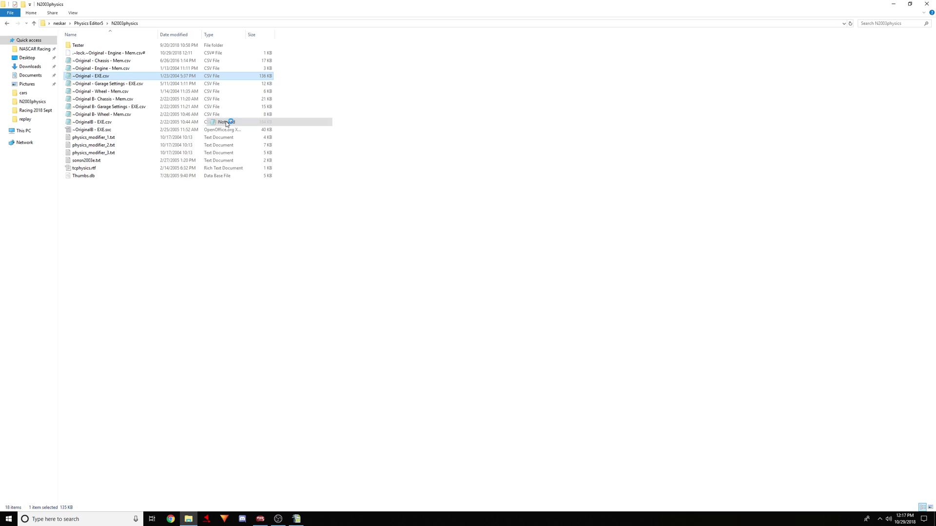
{"action": "left_click_drag", "start_coordinate": [217, 151], "coordinate": [863, 85]}
{"action": "scroll", "coordinate": [847, 207], "scroll_direction": "down", "scroll_amount": 14}
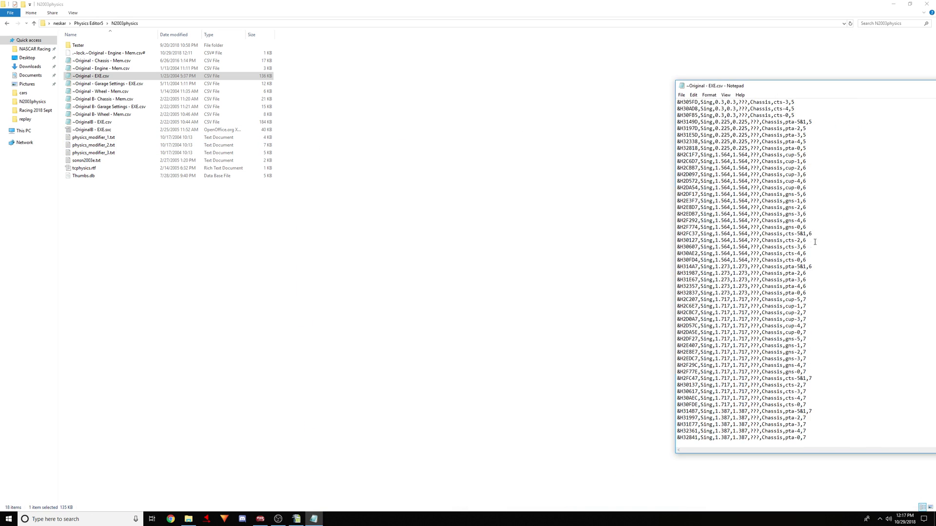
{"action": "scroll", "coordinate": [807, 260], "scroll_direction": "down", "scroll_amount": 20}
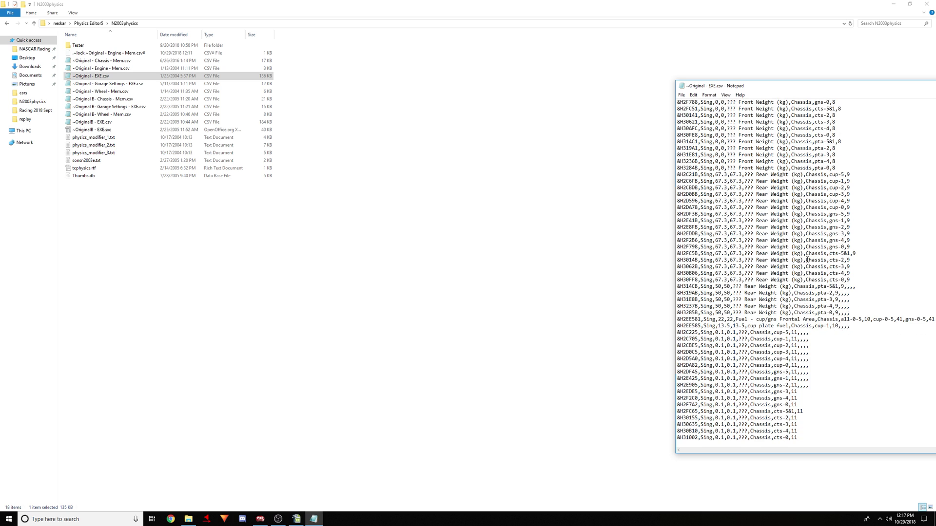
{"action": "scroll", "coordinate": [806, 261], "scroll_direction": "down", "scroll_amount": 20}
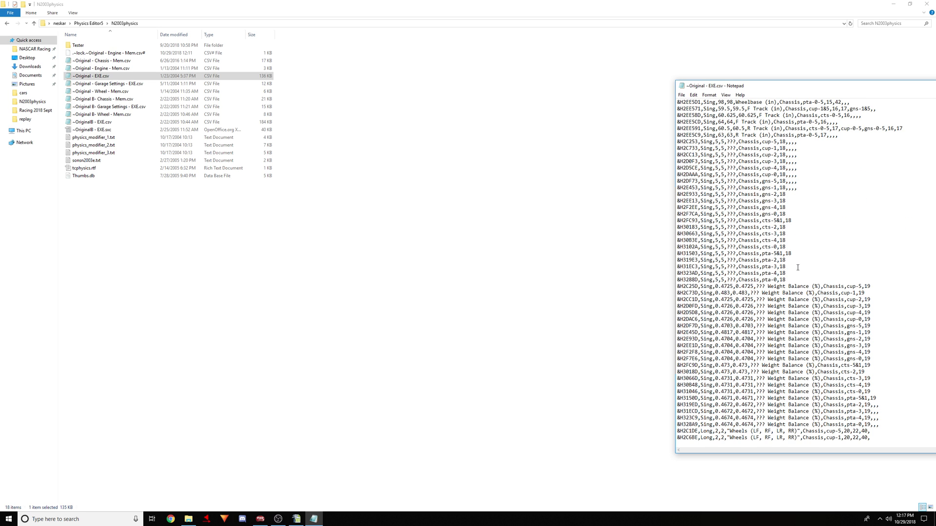
Open ~Original - EXE.csv in OpenOffice Calc, importing it with comma as the separator.
{"action": "right_click", "coordinate": [83, 77]}
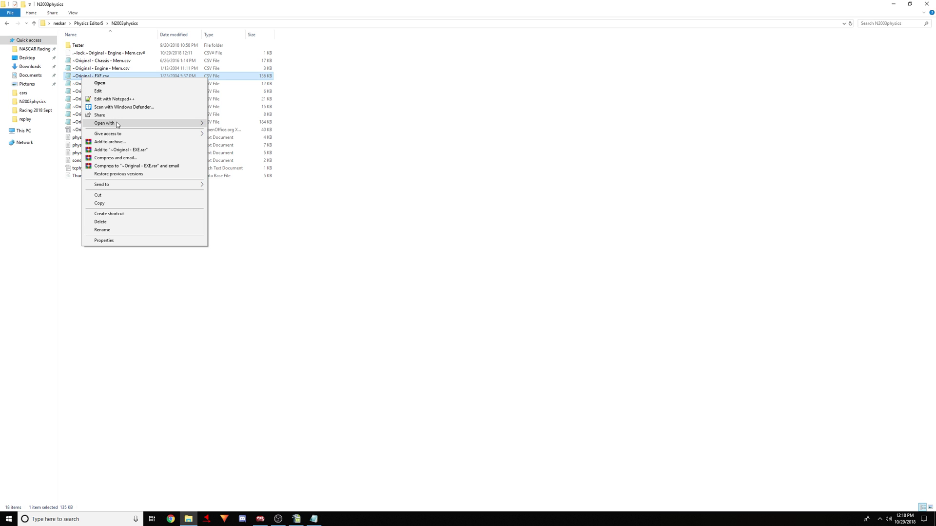
{"action": "left_click", "coordinate": [245, 141]}
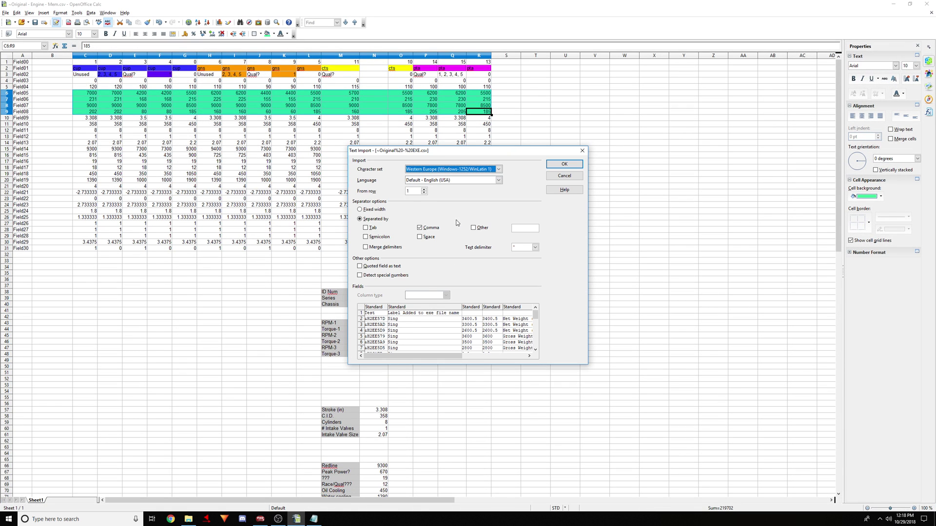
{"action": "left_click", "coordinate": [420, 227]}
{"action": "left_click", "coordinate": [419, 227]}
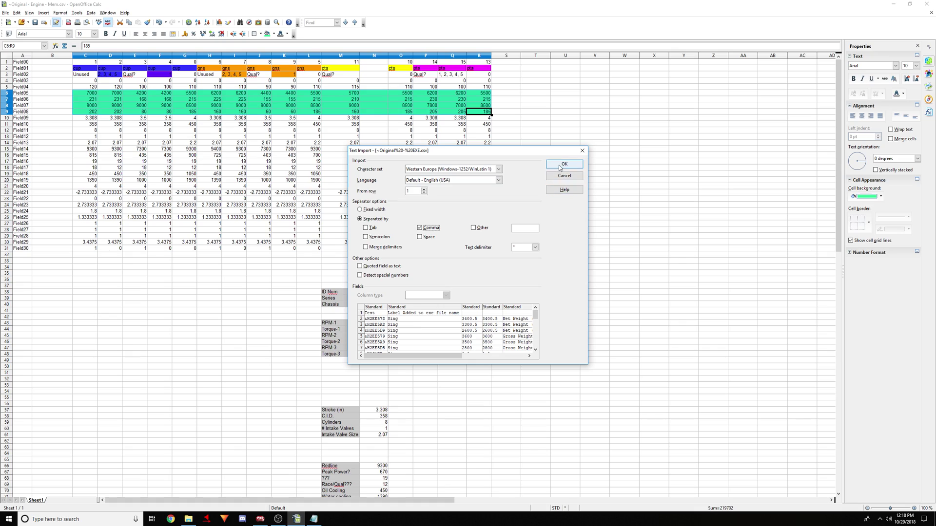
{"action": "left_click", "coordinate": [561, 166]}
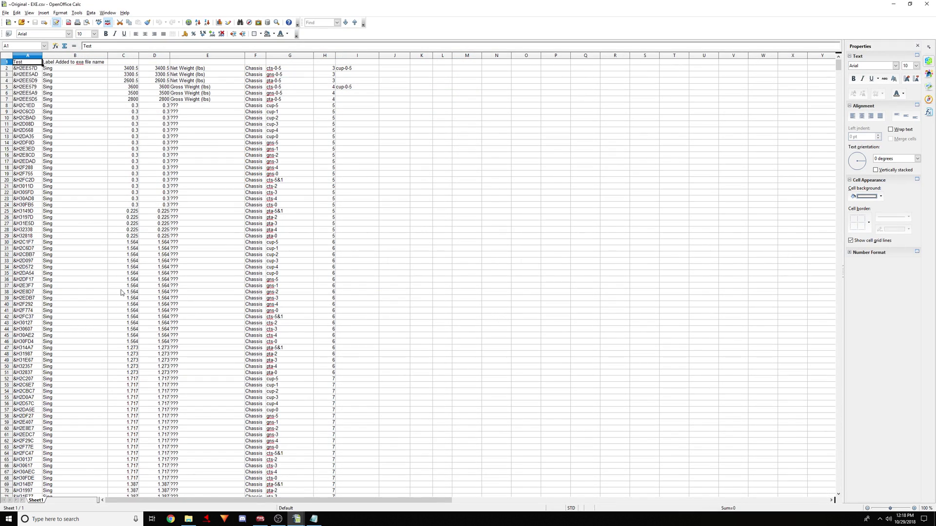
Look through the EXE sheet to its last data row and select the Wheel block in column F, F1970:F2720.
{"action": "scroll", "coordinate": [121, 292], "scroll_direction": "down", "scroll_amount": 16}
{"action": "scroll", "coordinate": [121, 293], "scroll_direction": "up", "scroll_amount": 16}
{"action": "left_click_drag", "start_coordinate": [838, 63], "coordinate": [881, 476]}
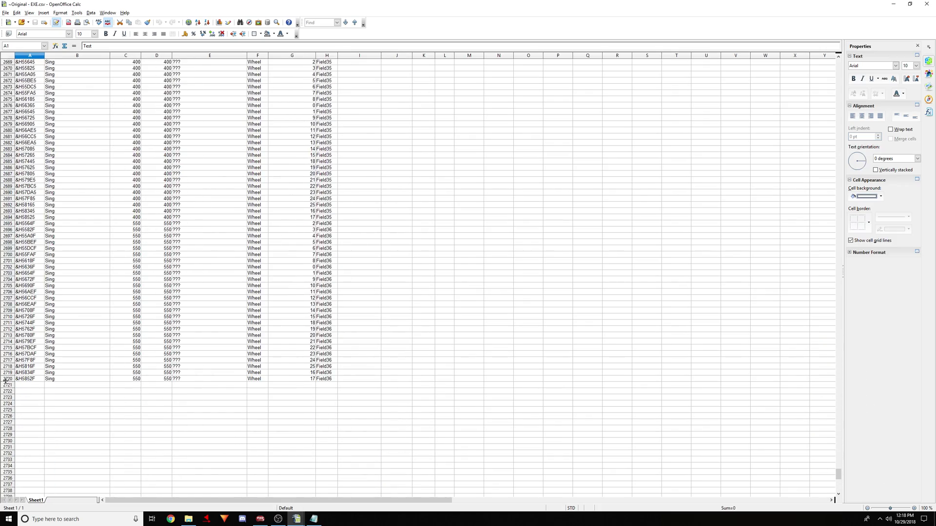
{"action": "left_click_drag", "start_coordinate": [837, 479], "coordinate": [841, 473]}
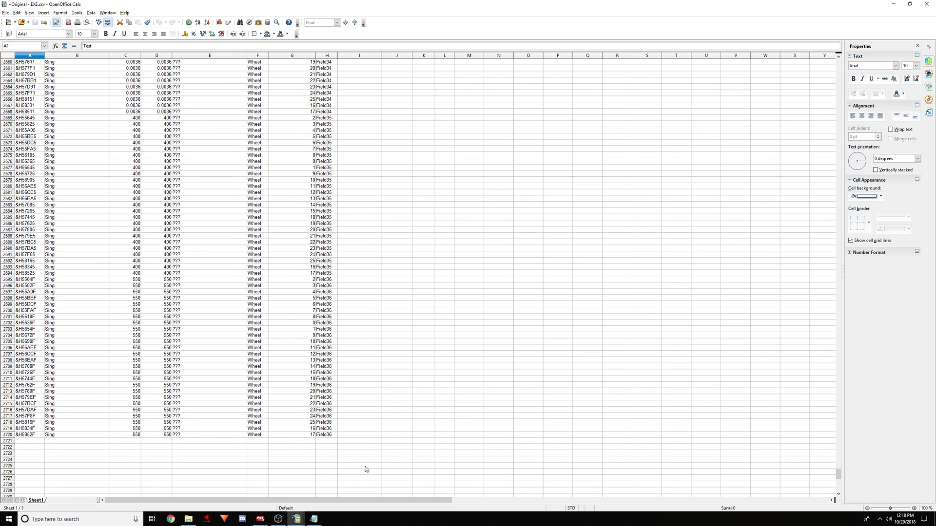
{"action": "left_click_drag", "start_coordinate": [254, 434], "coordinate": [258, 267]}
{"action": "scroll", "coordinate": [283, 291], "scroll_direction": "up", "scroll_amount": 5}
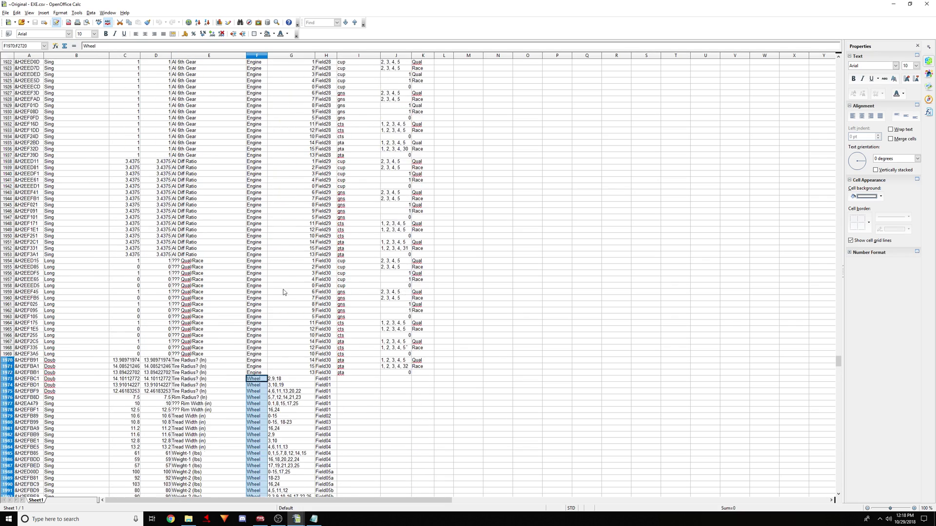
Fill the Engine entries in column F, F1522:F1969, with yellow.
{"action": "scroll", "coordinate": [283, 290], "scroll_direction": "up", "scroll_amount": 5}
{"action": "left_click_drag", "start_coordinate": [260, 448], "coordinate": [255, 318]}
{"action": "left_click", "coordinate": [273, 34]}
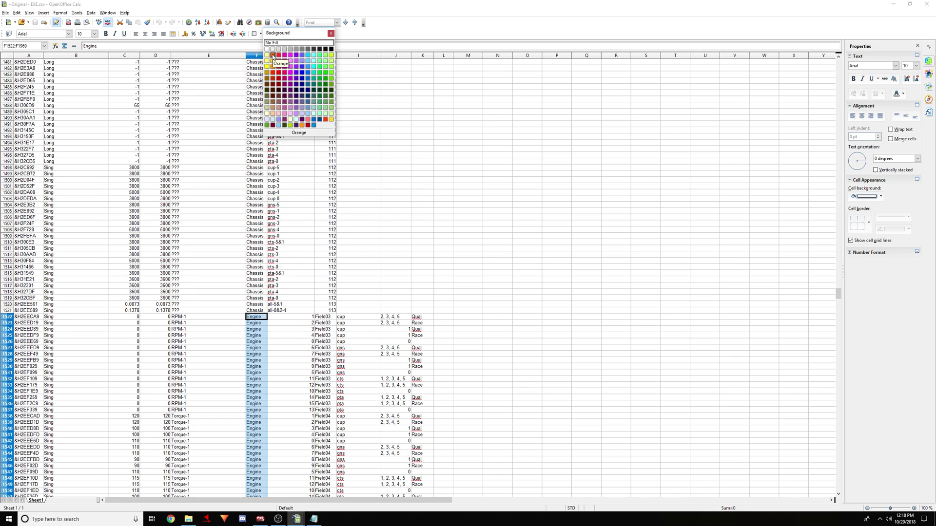
{"action": "left_click", "coordinate": [266, 82]}
Examine the first Engine row, 1522, checking its label, field, series, chassis and Qual/Race cells.
{"action": "scroll", "coordinate": [213, 321], "scroll_direction": "down", "scroll_amount": 9}
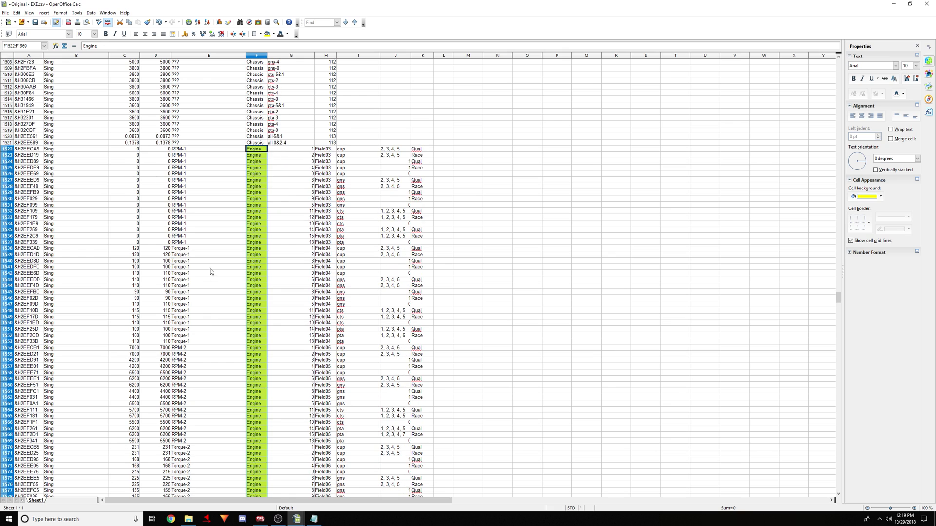
{"action": "left_click", "coordinate": [210, 255]}
{"action": "left_click", "coordinate": [180, 148]}
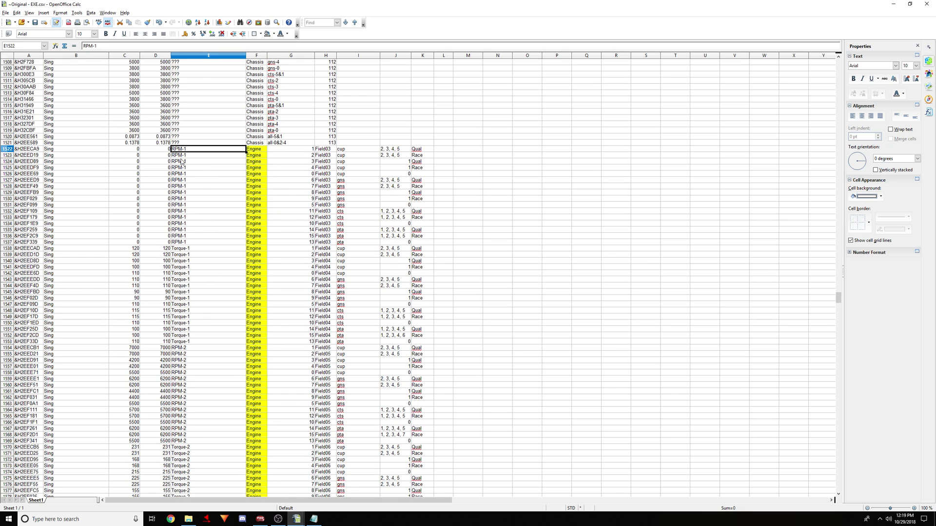
{"action": "left_click", "coordinate": [328, 150]}
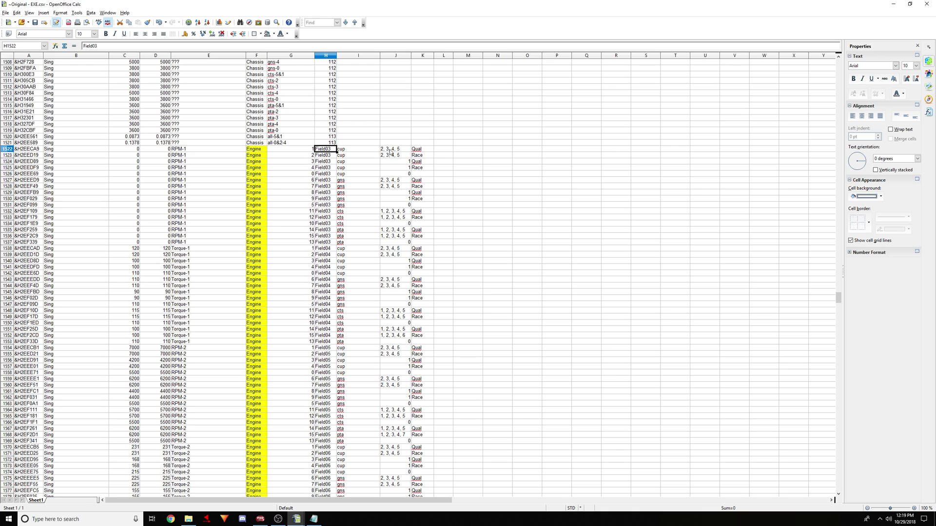
{"action": "left_click", "coordinate": [354, 151]}
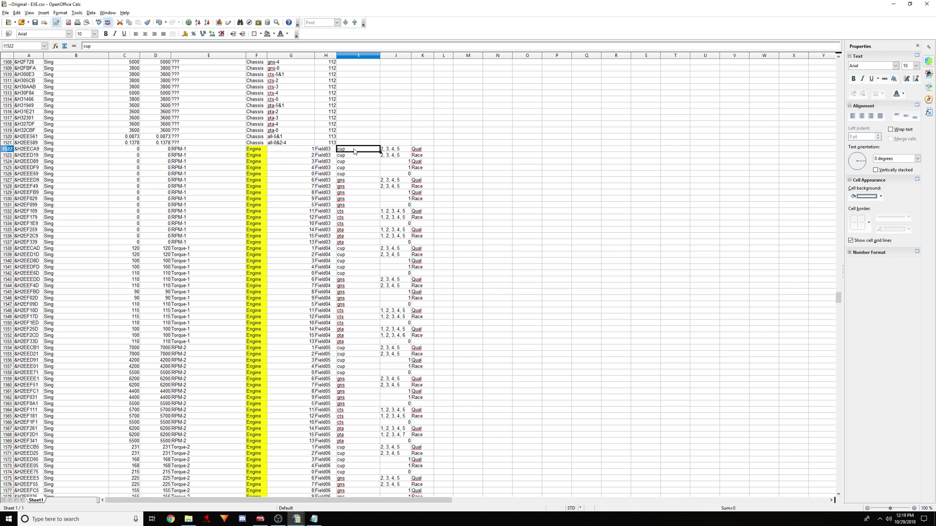
{"action": "left_click", "coordinate": [384, 150]}
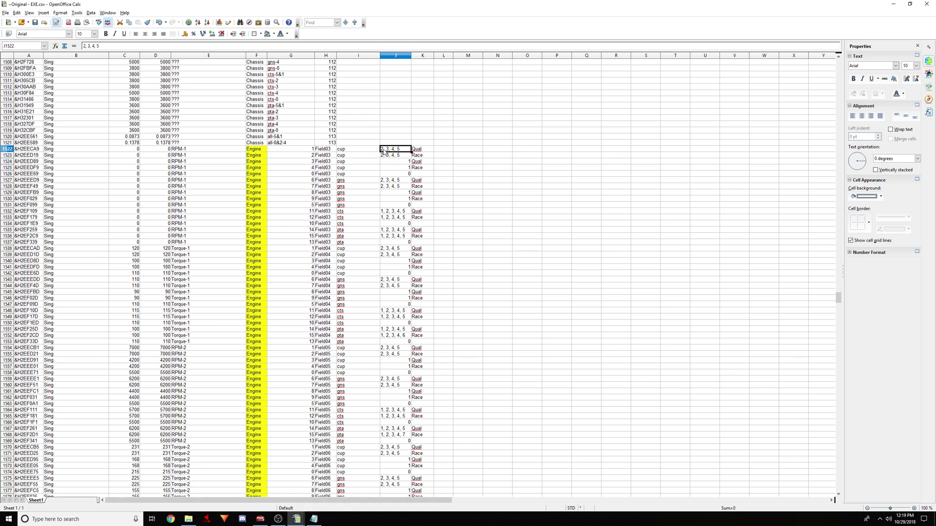
{"action": "left_click", "coordinate": [422, 151]}
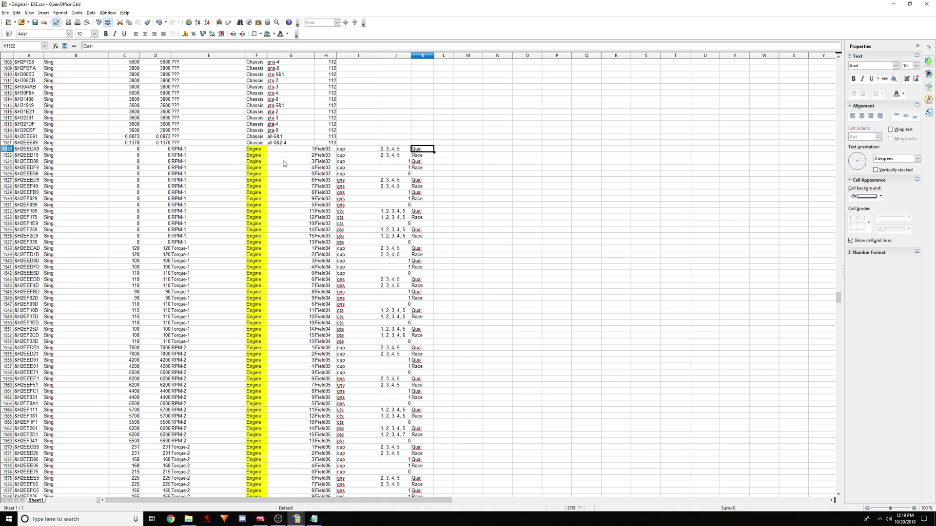
Examine the engine number, series and Race cells of row 1523 and select the whole entry A1523:K1523.
{"action": "left_click", "coordinate": [308, 156]}
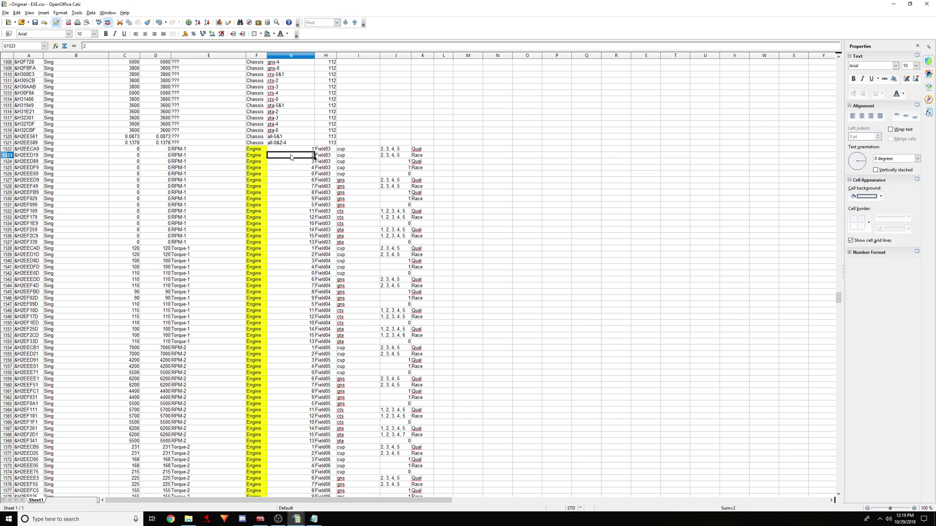
{"action": "left_click", "coordinate": [348, 158]}
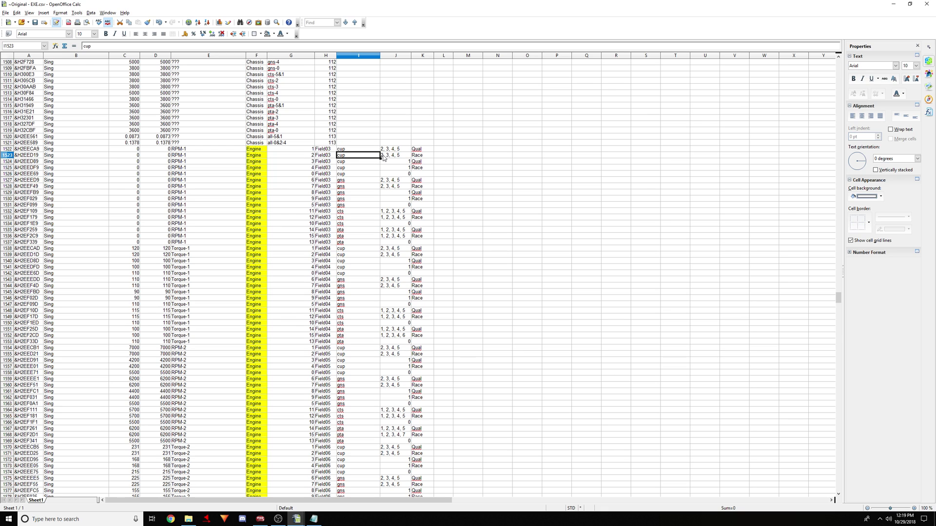
{"action": "left_click", "coordinate": [423, 156]}
{"action": "left_click_drag", "start_coordinate": [423, 157], "coordinate": [27, 156]}
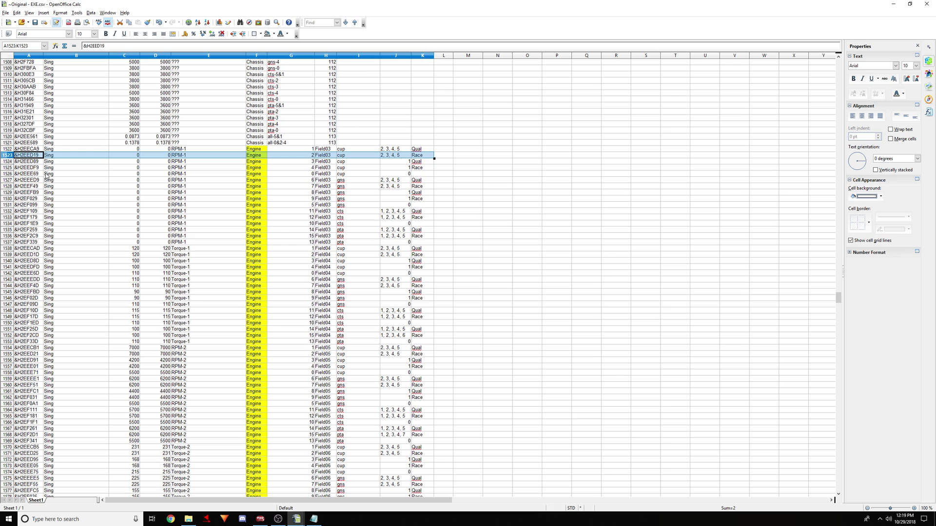
Fill the RPM-1 entry for the cts Race engine 12, A1533:K1533, with yellow.
{"action": "scroll", "coordinate": [47, 184], "scroll_direction": "down", "scroll_amount": 1}
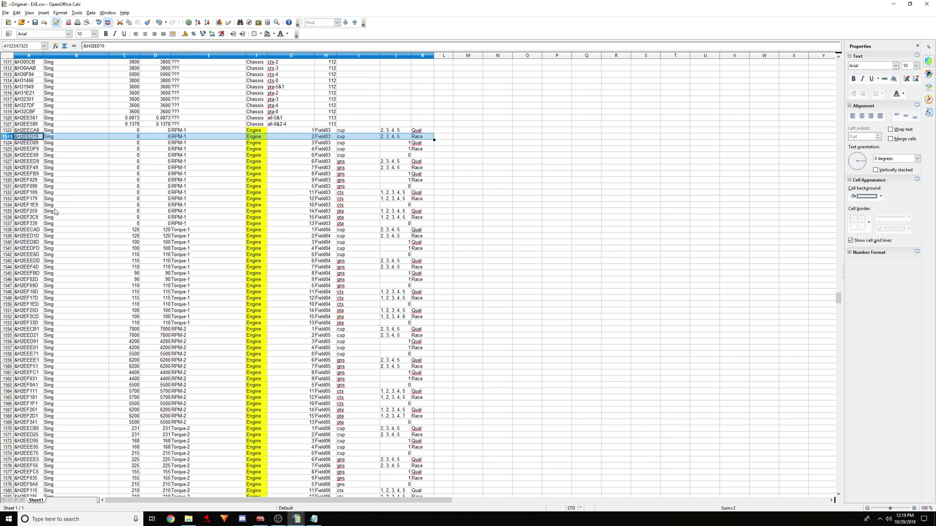
{"action": "scroll", "coordinate": [55, 211], "scroll_direction": "down", "scroll_amount": 2}
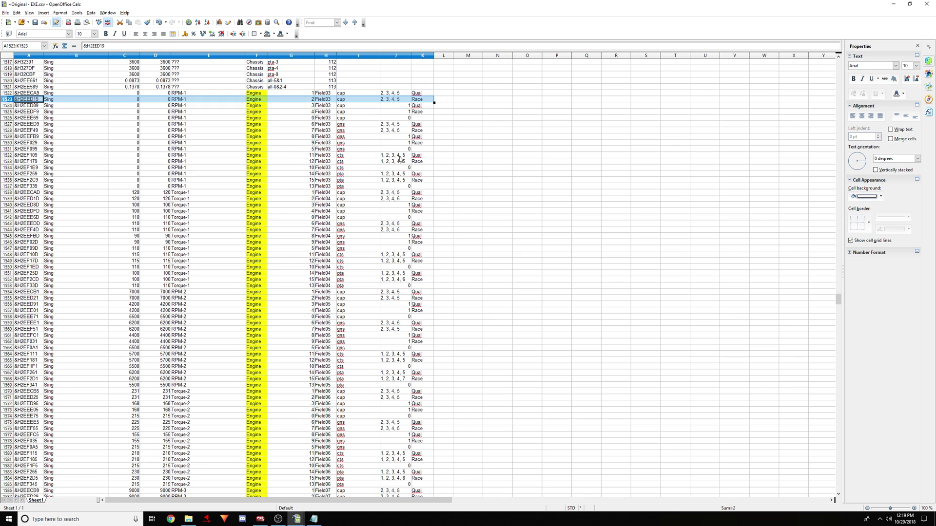
{"action": "left_click_drag", "start_coordinate": [418, 162], "coordinate": [30, 164]}
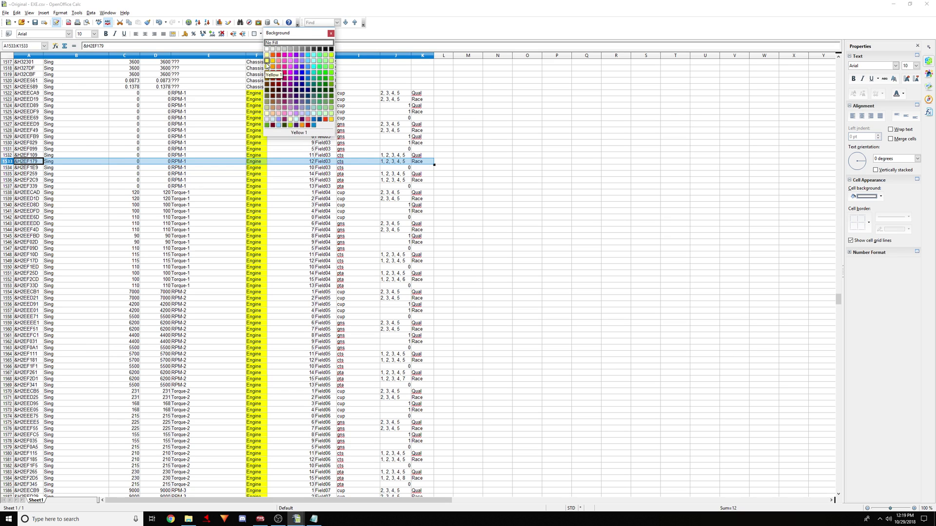
{"action": "left_click", "coordinate": [267, 124]}
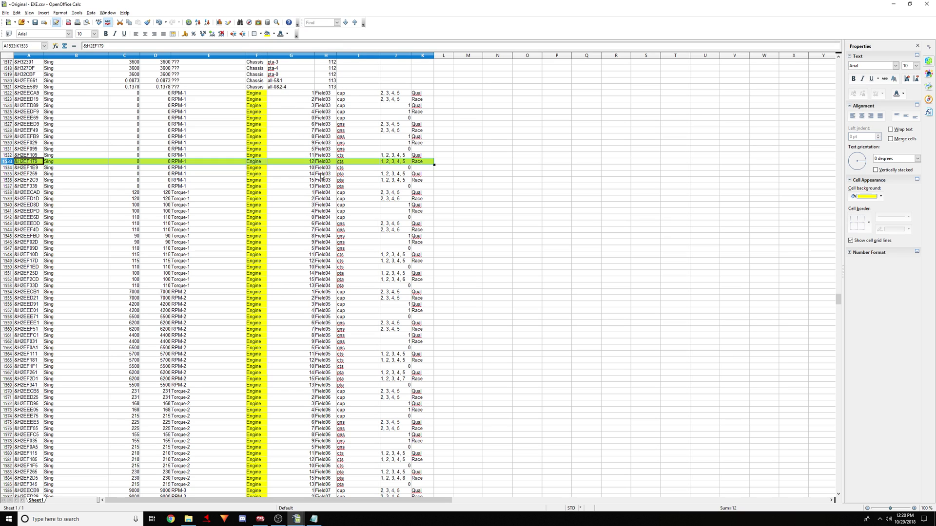
Fill the Torque-1 entry for the cts Race engine 12, A1549:K1549, with yellow.
{"action": "scroll", "coordinate": [277, 213], "scroll_direction": "down", "scroll_amount": 2}
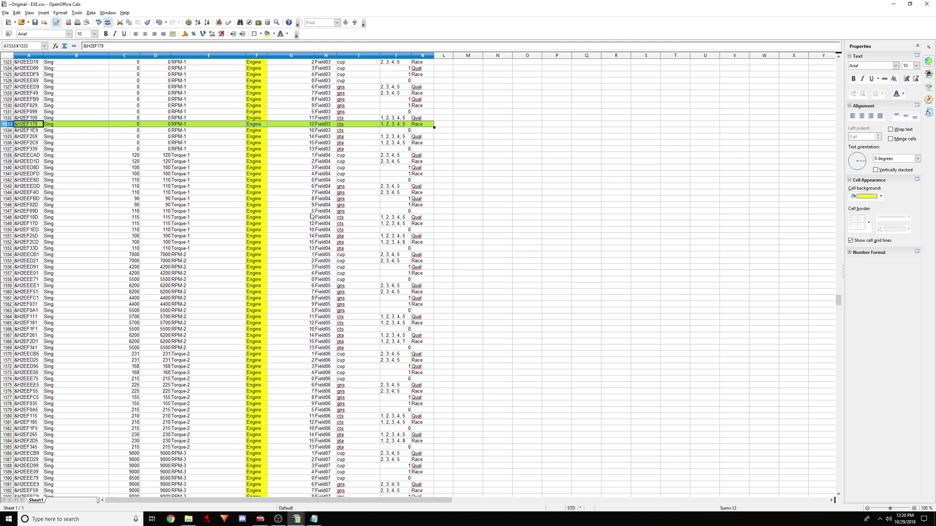
{"action": "left_click", "coordinate": [313, 224]}
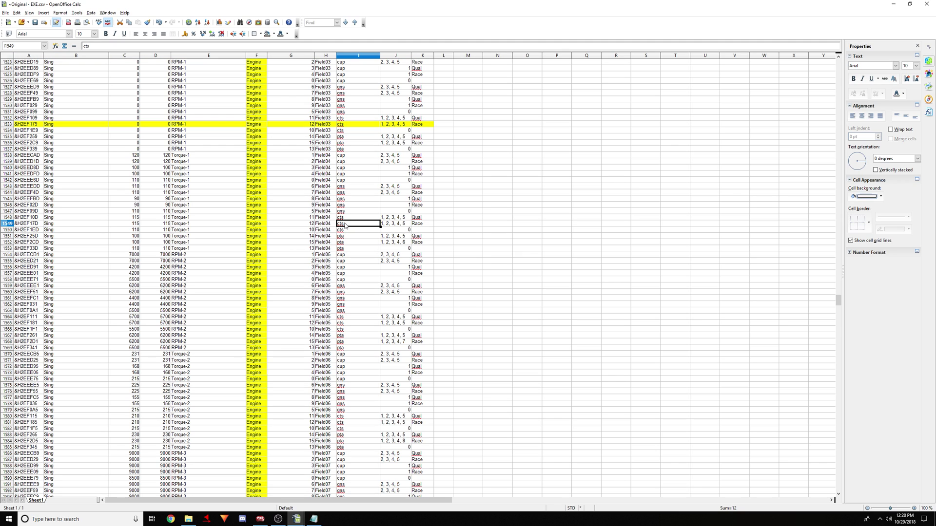
{"action": "left_click", "coordinate": [384, 225]}
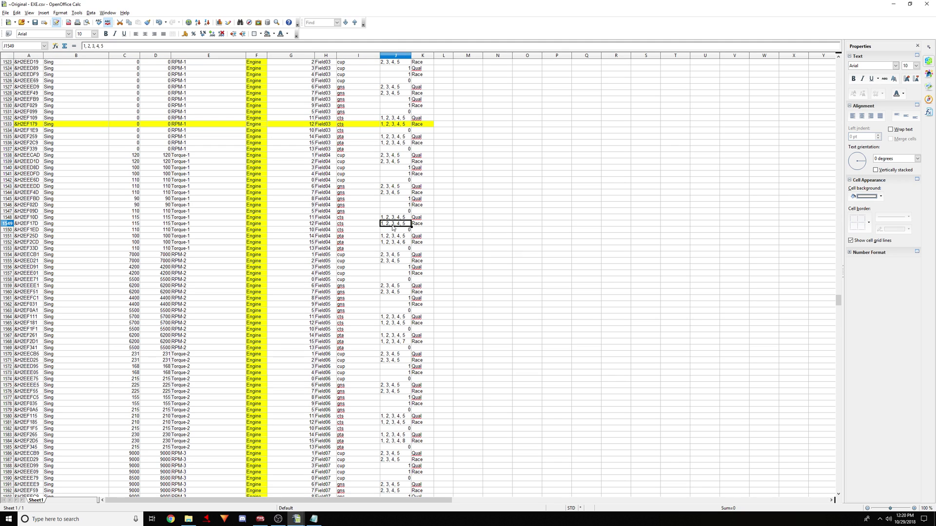
{"action": "left_click_drag", "start_coordinate": [417, 225], "coordinate": [34, 222]}
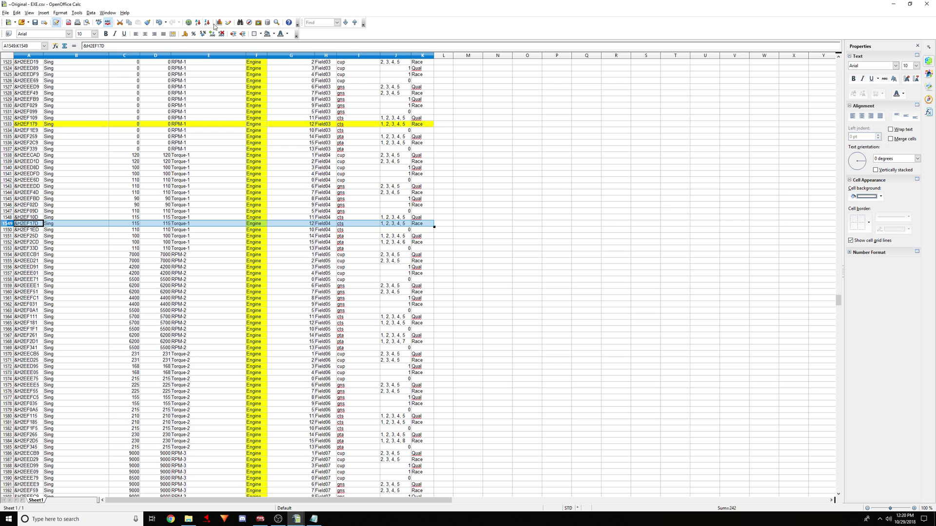
{"action": "left_click", "coordinate": [274, 34]}
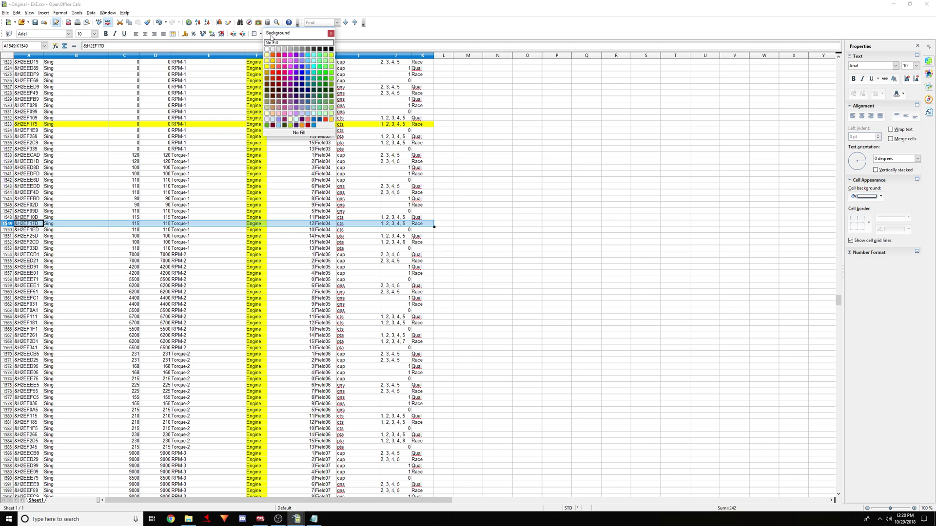
{"action": "left_click", "coordinate": [268, 69]}
Fill the RPM-2 entry for the cts Race engine 12, A1565:K1565, with yellow.
{"action": "scroll", "coordinate": [154, 269], "scroll_direction": "down", "scroll_amount": 4}
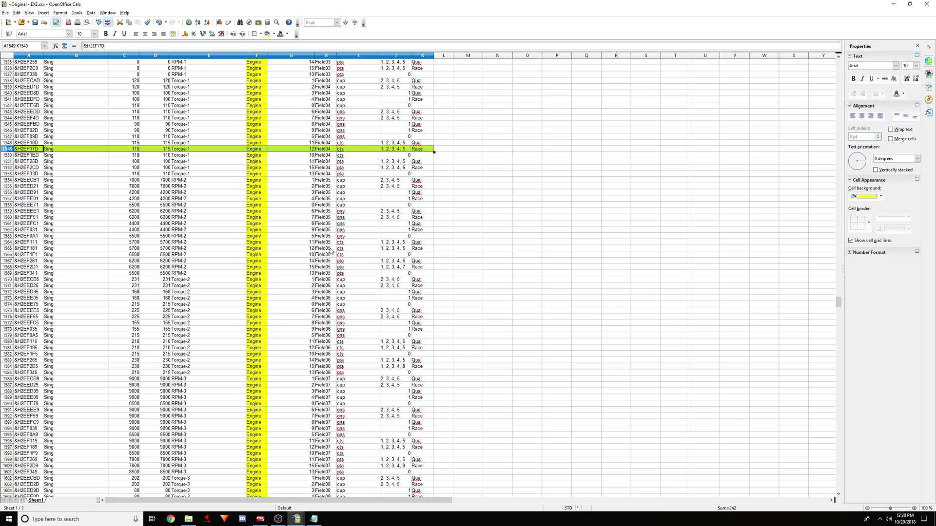
{"action": "left_click", "coordinate": [418, 250]}
{"action": "left_click_drag", "start_coordinate": [418, 250], "coordinate": [25, 250]}
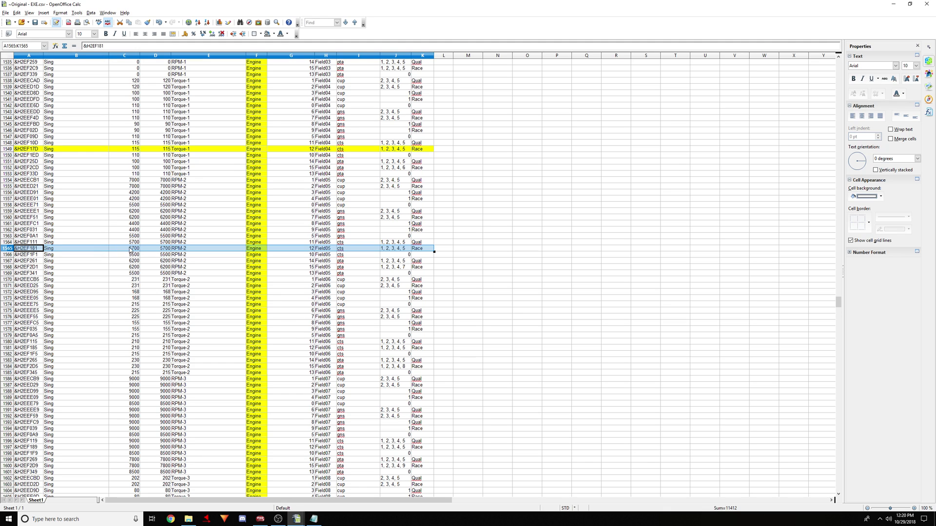
{"action": "left_click", "coordinate": [274, 34]}
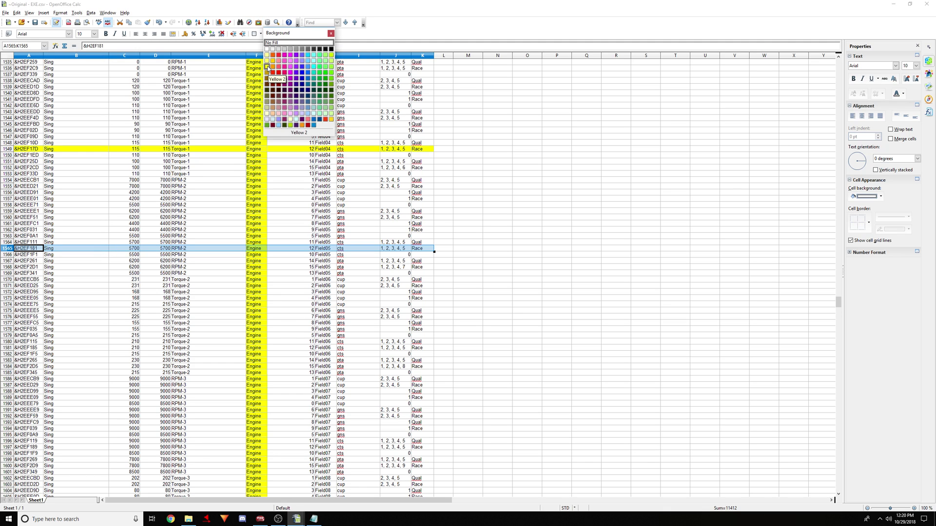
{"action": "left_click", "coordinate": [267, 67]}
Examine the RPM-2 values in columns C and D of row 1565, along with the row's address and type cells.
{"action": "left_click", "coordinate": [161, 251]}
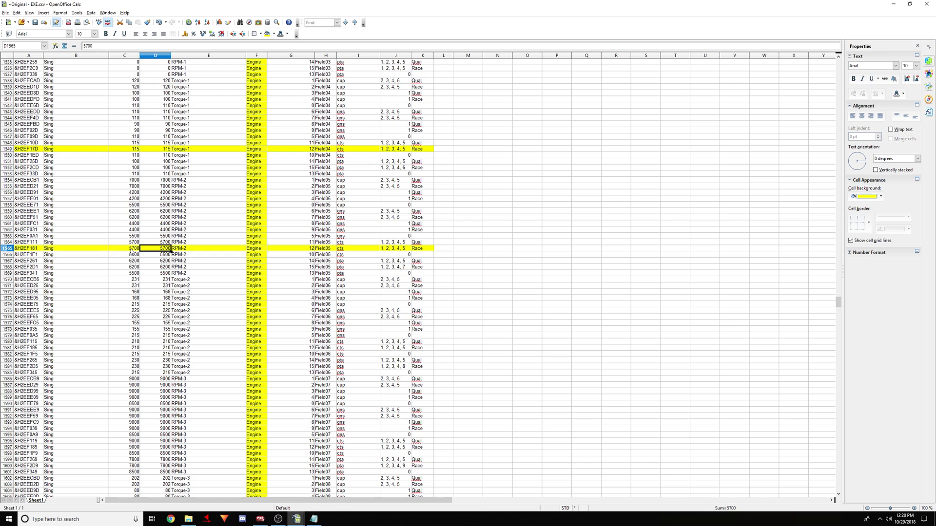
{"action": "left_click_drag", "start_coordinate": [162, 137], "coordinate": [170, 336]}
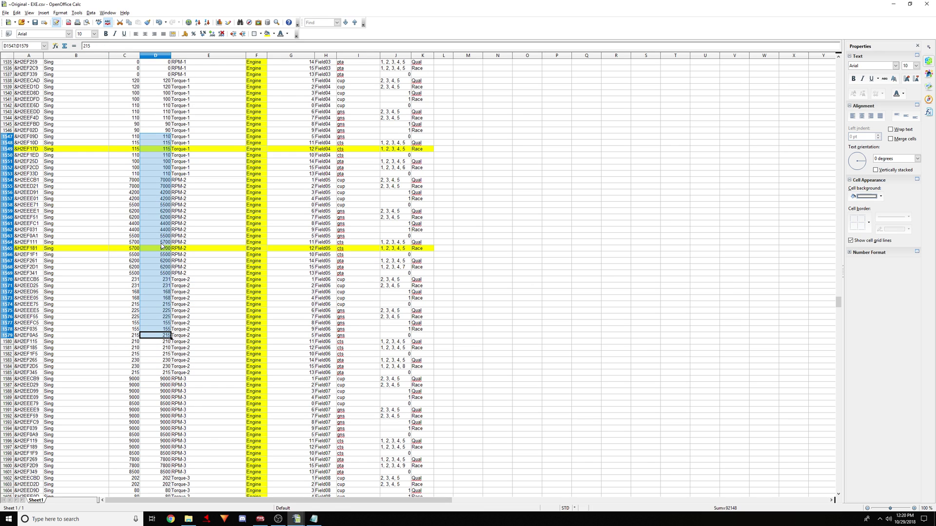
{"action": "left_click", "coordinate": [153, 260]}
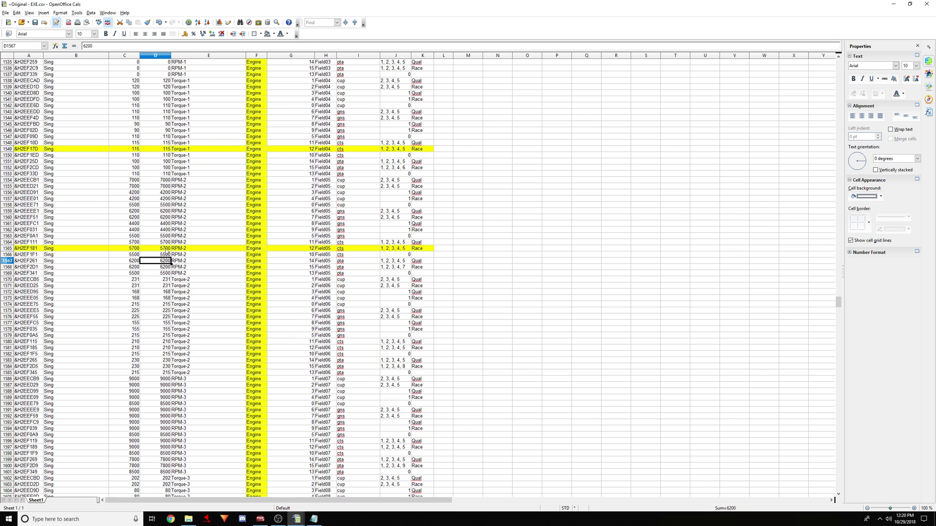
{"action": "left_click", "coordinate": [163, 250]}
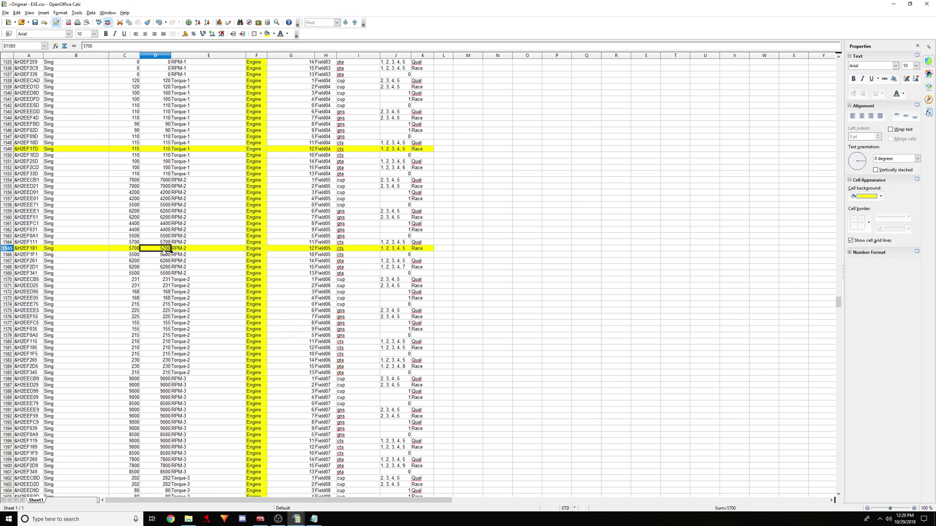
{"action": "left_click", "coordinate": [63, 292]}
{"action": "left_click", "coordinate": [22, 249]}
{"action": "key", "text": "shift+Right"}
{"action": "key", "text": "shift+Right"}
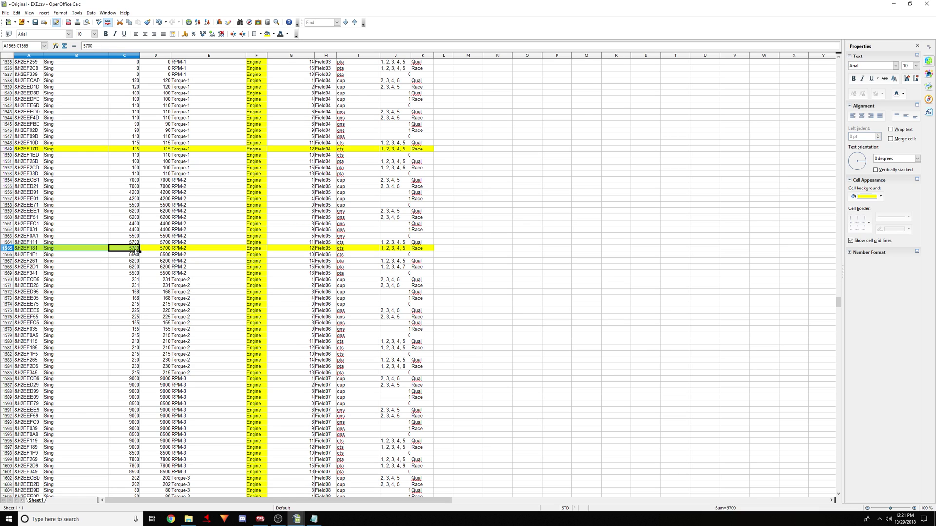
Look through the EXE CSV text in Notepad and fill the cts Race engine 12 Torque-2 entry, A1581:K1581, with yellow.
{"action": "scroll", "coordinate": [140, 290], "scroll_direction": "down", "scroll_amount": 4}
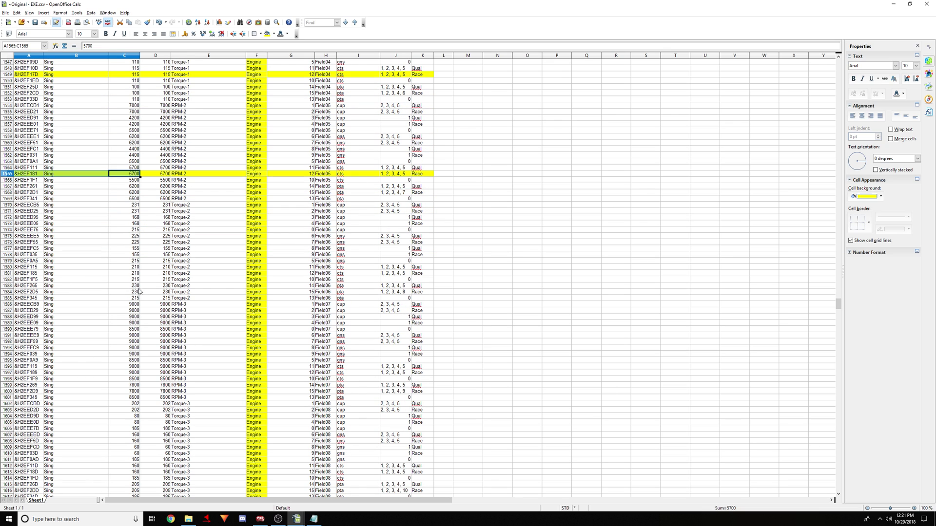
{"action": "left_click_drag", "start_coordinate": [422, 274], "coordinate": [30, 276]}
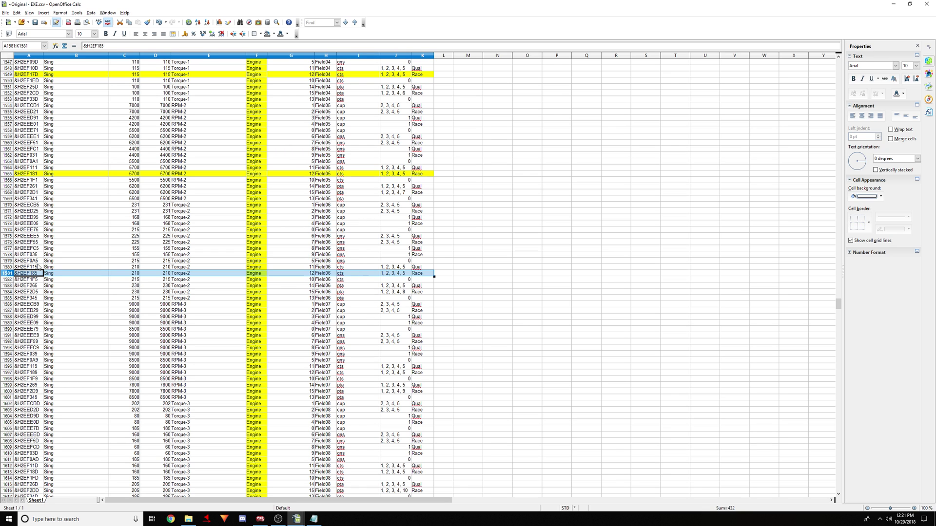
{"action": "left_click", "coordinate": [317, 520]}
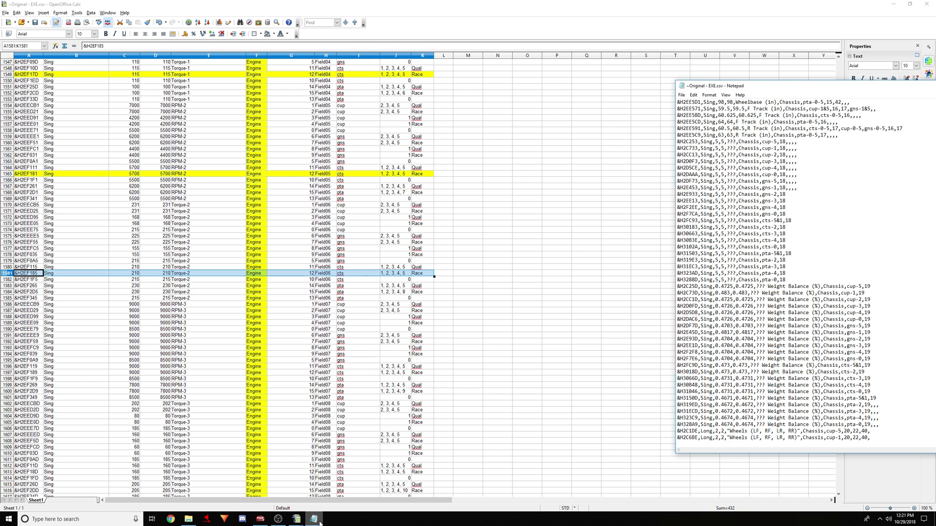
{"action": "scroll", "coordinate": [734, 288], "scroll_direction": "down", "scroll_amount": 20}
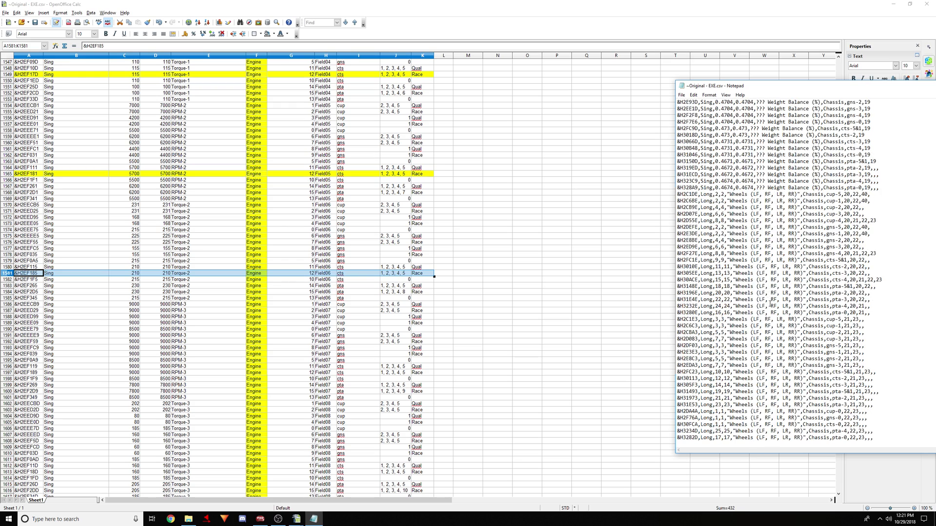
{"action": "scroll", "coordinate": [763, 313], "scroll_direction": "down", "scroll_amount": 20}
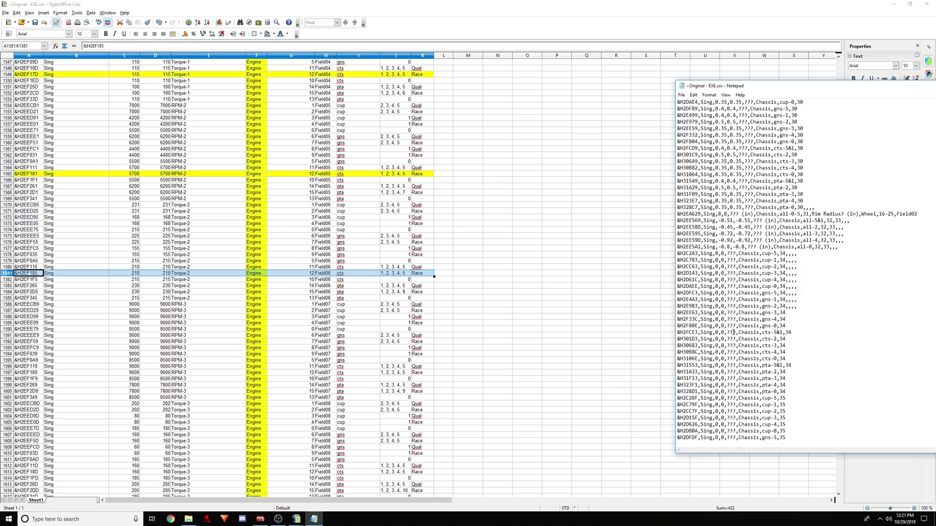
{"action": "scroll", "coordinate": [731, 331], "scroll_direction": "down", "scroll_amount": 6}
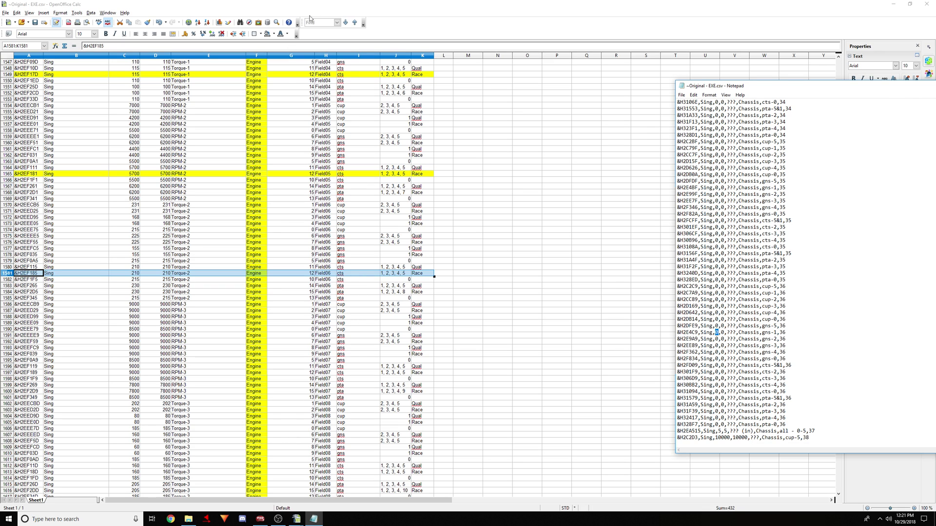
{"action": "left_click", "coordinate": [369, 8]}
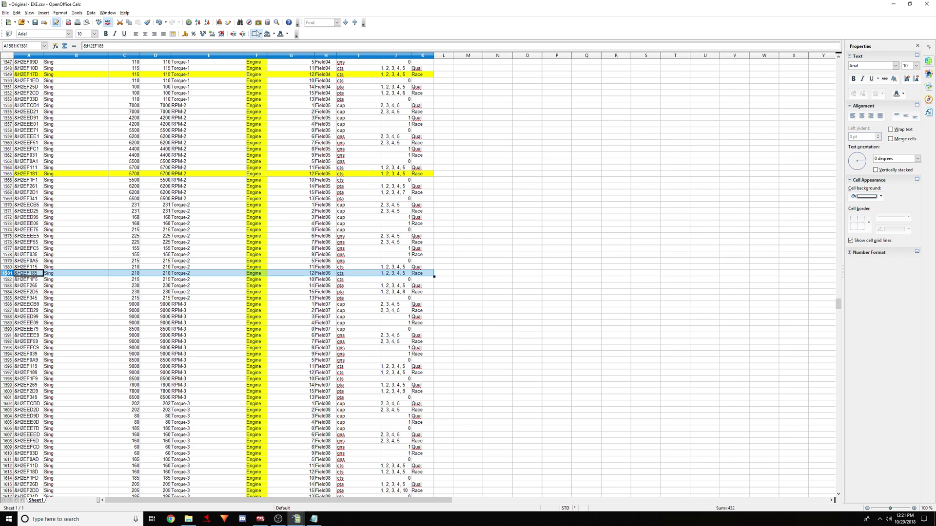
{"action": "left_click", "coordinate": [273, 34]}
{"action": "left_click", "coordinate": [267, 69]}
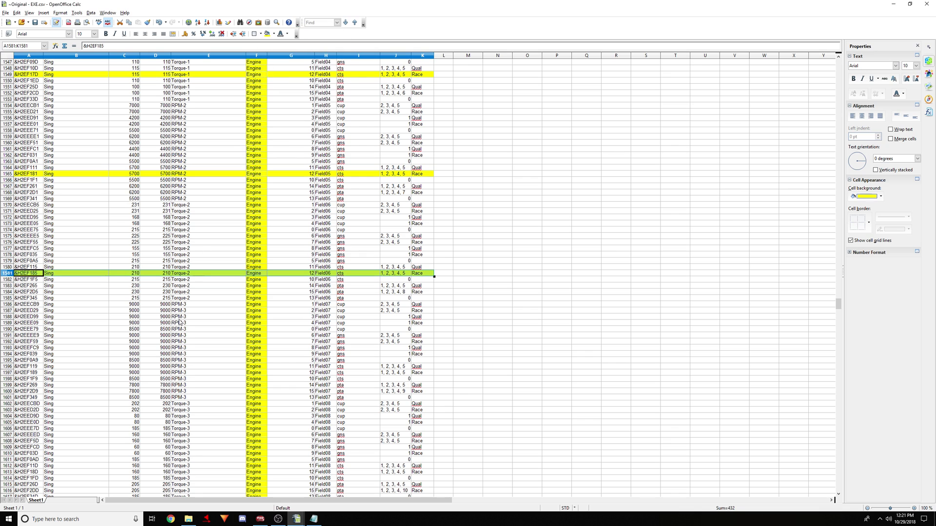
Fill the RPM-3 entry for the cts Race engine 12, A1597:K1597, with yellow.
{"action": "scroll", "coordinate": [181, 318], "scroll_direction": "down", "scroll_amount": 3}
{"action": "left_click", "coordinate": [304, 316]}
{"action": "left_click_drag", "start_coordinate": [418, 319], "coordinate": [29, 319]}
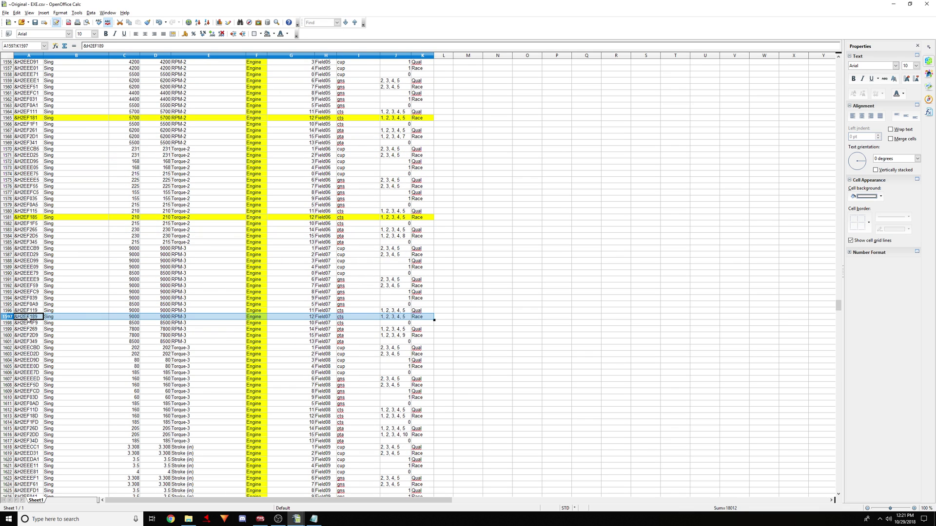
{"action": "left_click", "coordinate": [274, 34]}
{"action": "left_click", "coordinate": [268, 68]}
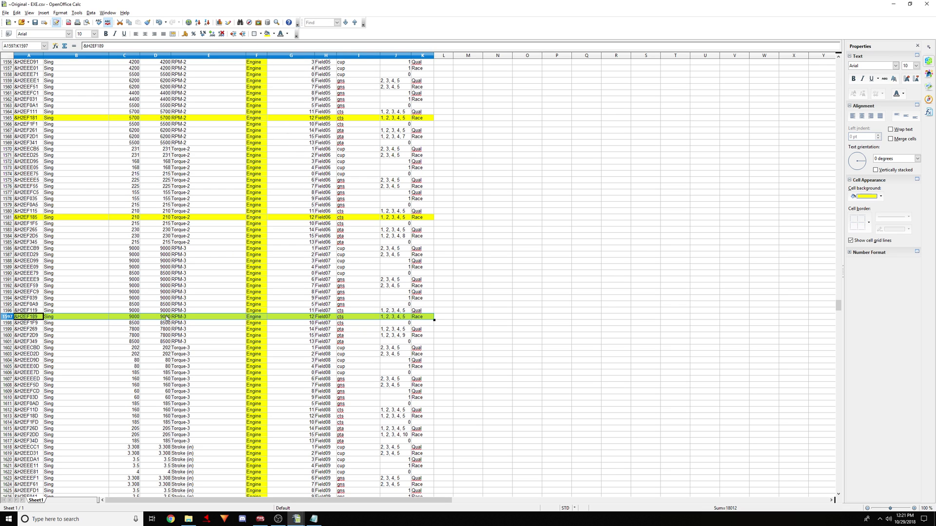
Fill the Torque-3 entry for the cts Race engine 12, A1613:K1613, with yellow.
{"action": "scroll", "coordinate": [170, 322], "scroll_direction": "down", "scroll_amount": 1}
{"action": "scroll", "coordinate": [250, 211], "scroll_direction": "up", "scroll_amount": 1}
{"action": "scroll", "coordinate": [179, 333], "scroll_direction": "down", "scroll_amount": 3}
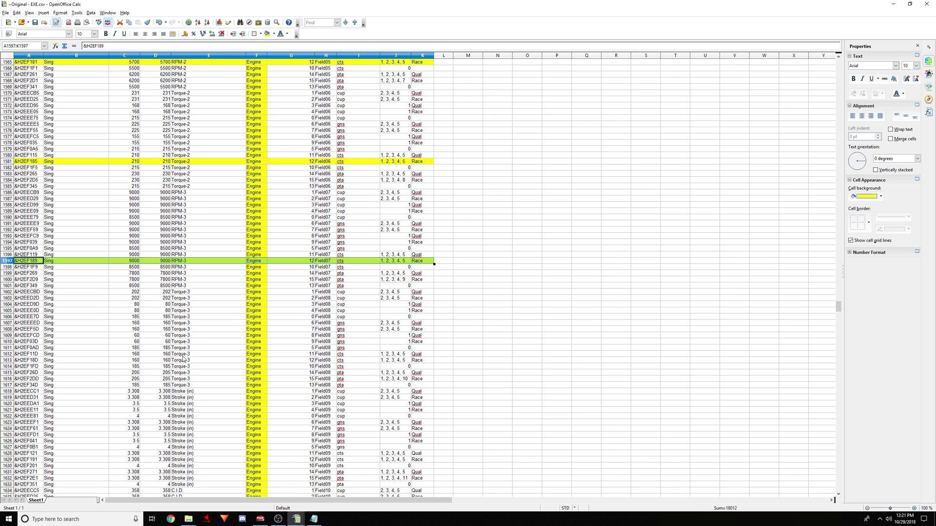
{"action": "left_click_drag", "start_coordinate": [429, 361], "coordinate": [26, 361]}
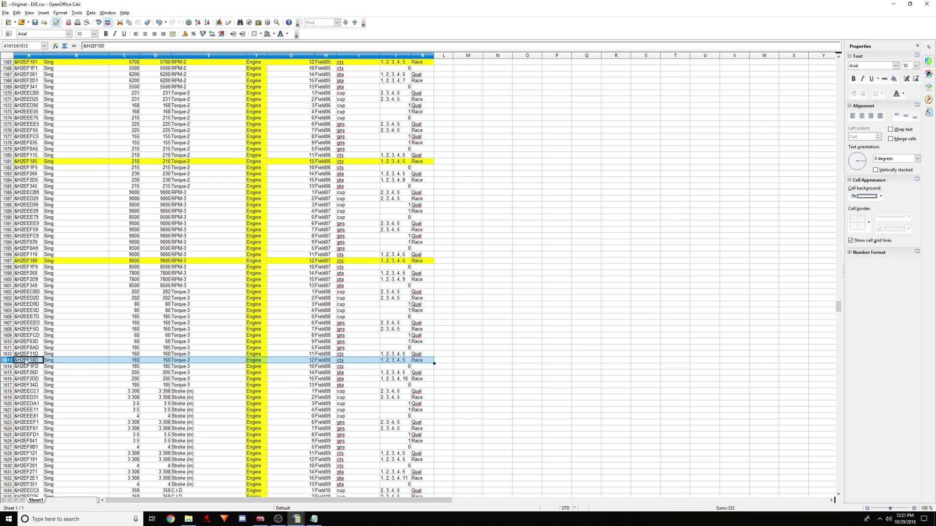
{"action": "left_click", "coordinate": [273, 33]}
{"action": "left_click", "coordinate": [267, 69]}
{"action": "left_click", "coordinate": [284, 404]}
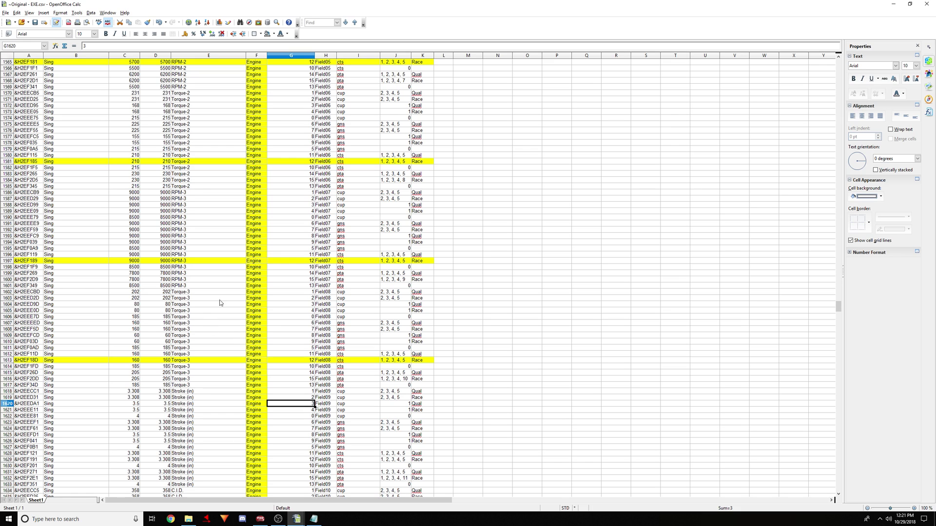
Minimize the EXE CSV, Notepad and Engine - Mem CSV windows to reach the desktop.
{"action": "left_click_drag", "start_coordinate": [134, 174], "coordinate": [219, 223]}
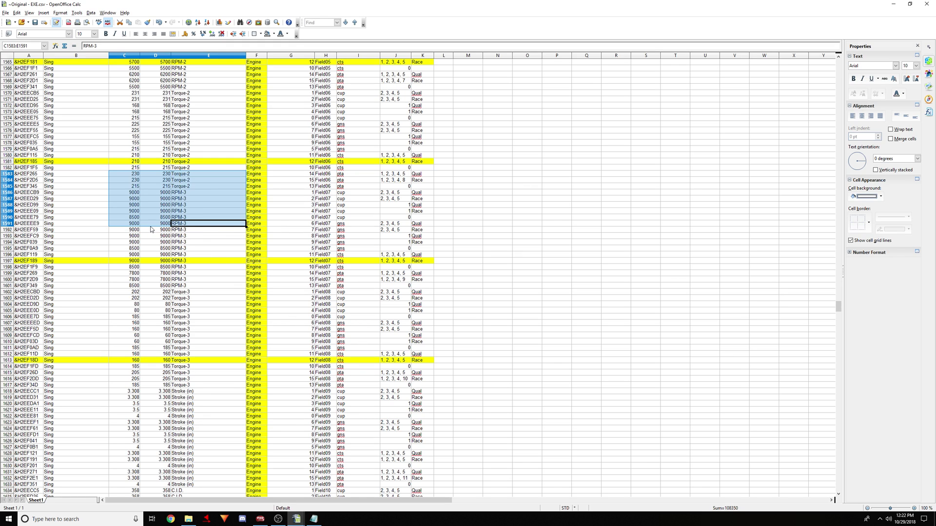
{"action": "left_click", "coordinate": [893, 4]}
{"action": "left_click_drag", "start_coordinate": [900, 88], "coordinate": [253, 116]}
{"action": "left_click", "coordinate": [721, 112]}
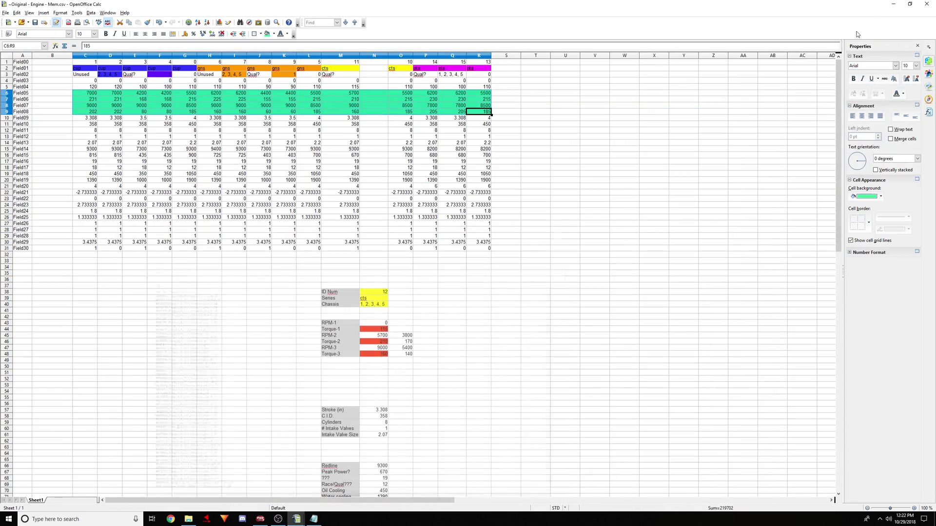
{"action": "left_click", "coordinate": [893, 4]}
{"action": "left_click", "coordinate": [897, 3]}
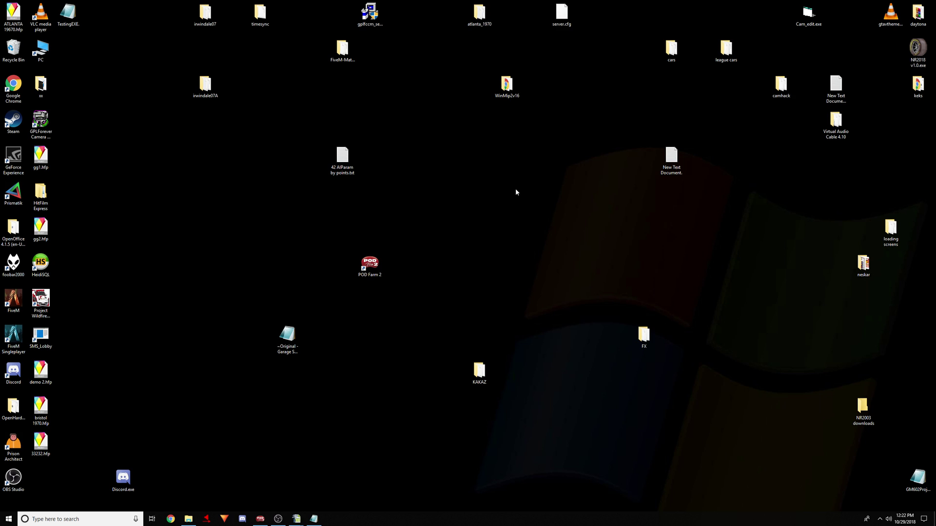
Open GM602ProjectEXE.csv from the desktop in OpenOffice Calc, importing it as comma-separated text.
{"action": "left_click", "coordinate": [920, 482]}
{"action": "right_click", "coordinate": [920, 483]}
{"action": "mouse_move", "coordinate": [828, 356]}
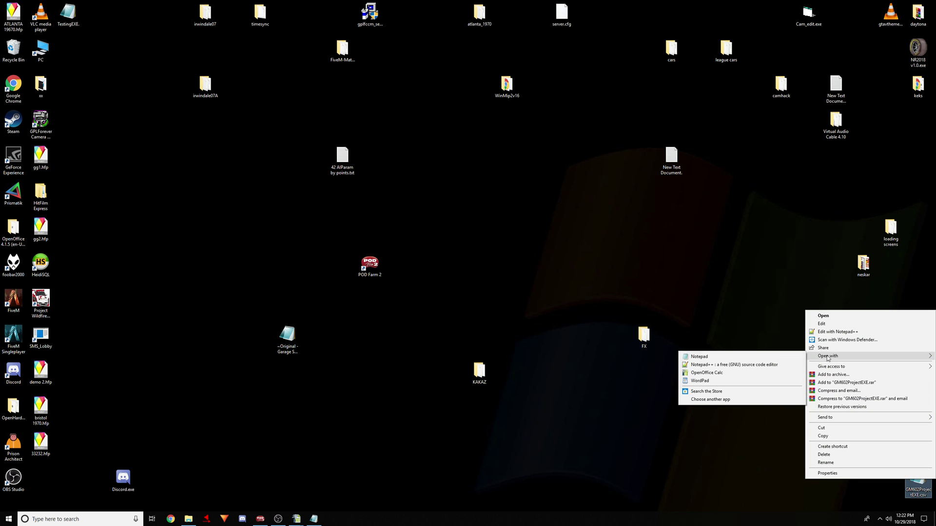
{"action": "left_click", "coordinate": [718, 376]}
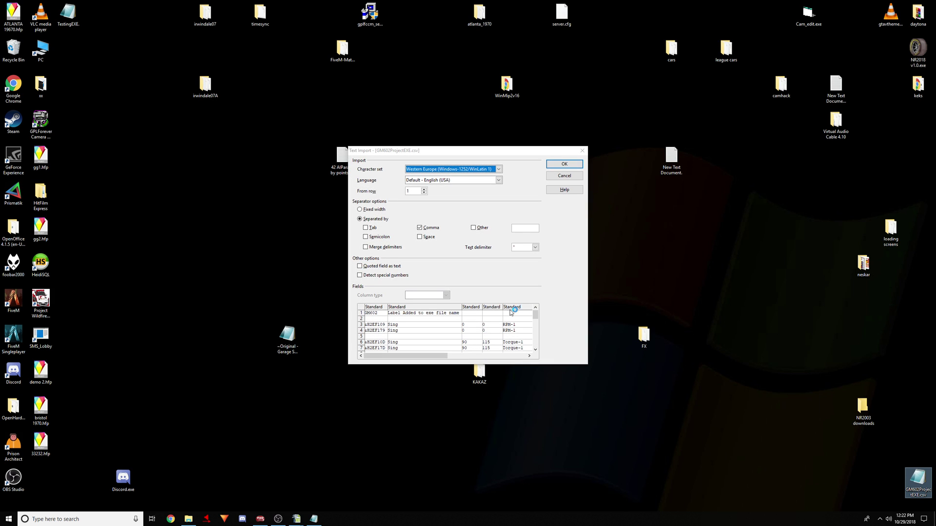
{"action": "left_click", "coordinate": [419, 228]}
{"action": "left_click", "coordinate": [419, 228]}
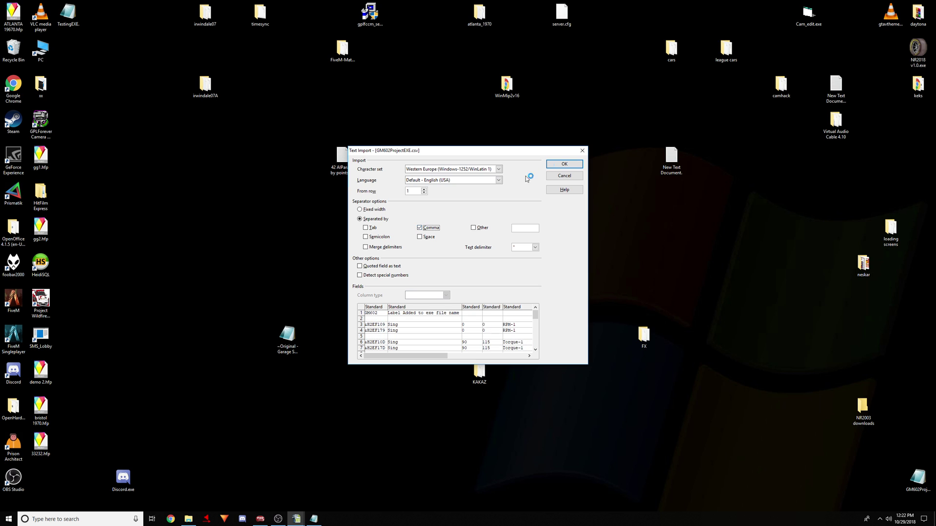
{"action": "left_click", "coordinate": [563, 164]}
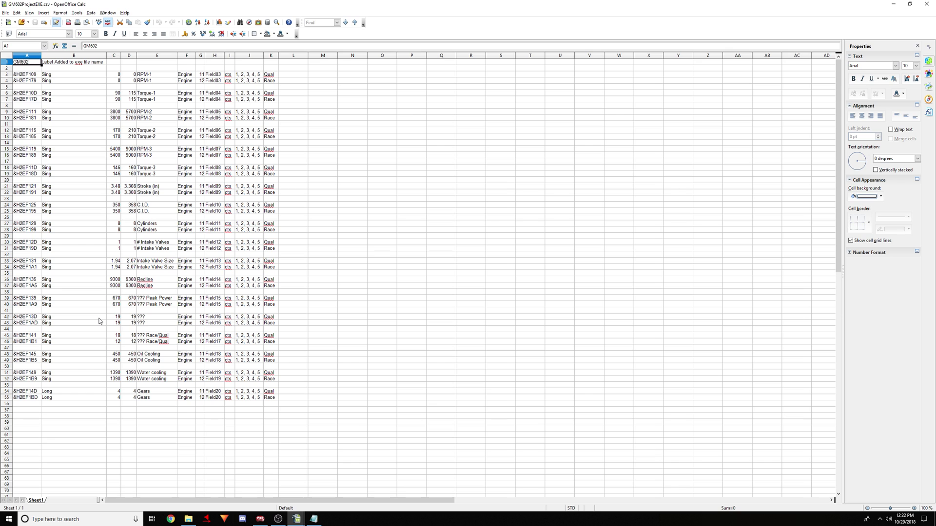
Select the engine entries A3:K55 and review the comma-separated text of ~Original - EXE.csv in Notepad, adding and removing a trial comma.
{"action": "left_click_drag", "start_coordinate": [273, 398], "coordinate": [24, 75]}
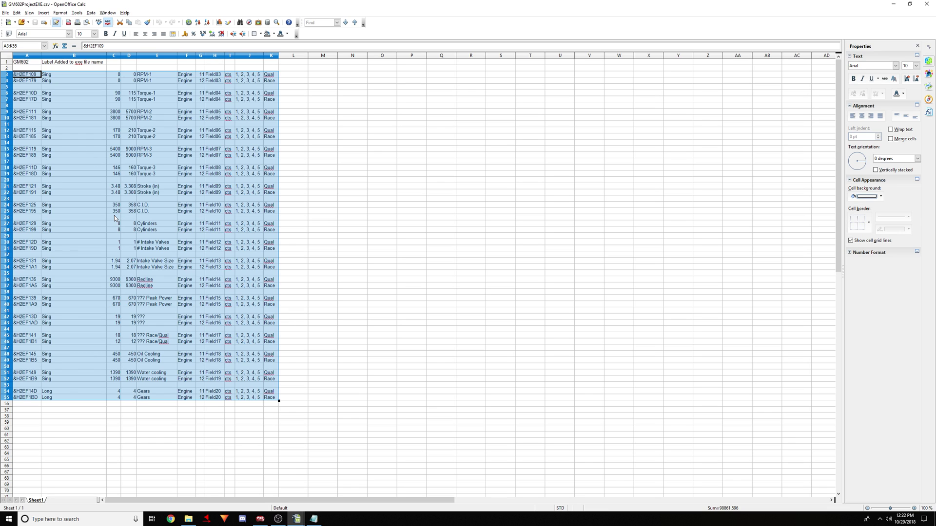
{"action": "left_click", "coordinate": [316, 521]}
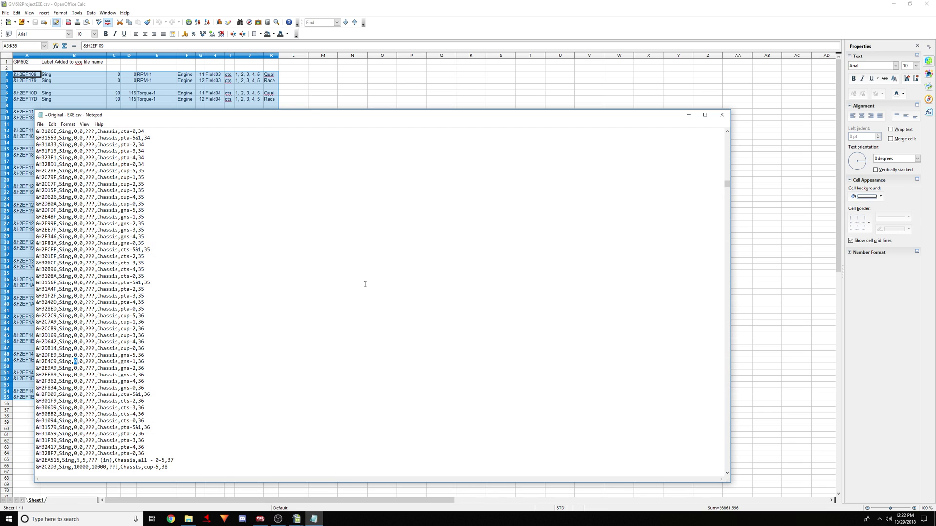
{"action": "mouse_move", "coordinate": [727, 184]}
{"action": "left_mouse_down"}
{"action": "mouse_move", "coordinate": [742, 442]}
{"action": "mouse_move", "coordinate": [730, 374]}
{"action": "mouse_move", "coordinate": [739, 238]}
{"action": "mouse_move", "coordinate": [728, 186]}
{"action": "left_mouse_up"}
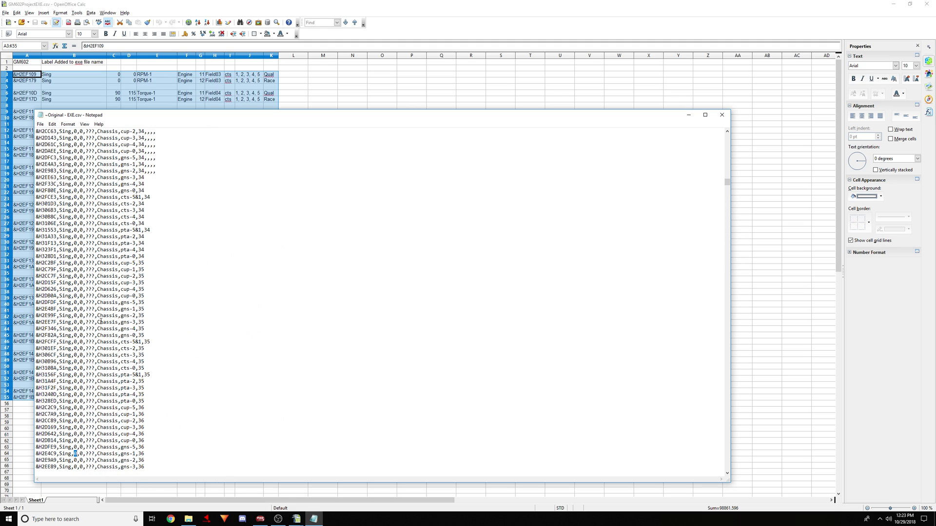
{"action": "left_click", "coordinate": [78, 328]}
{"action": "type", "text": ","}
{"action": "key", "text": "BackSpace"}
{"action": "left_click", "coordinate": [688, 115]}
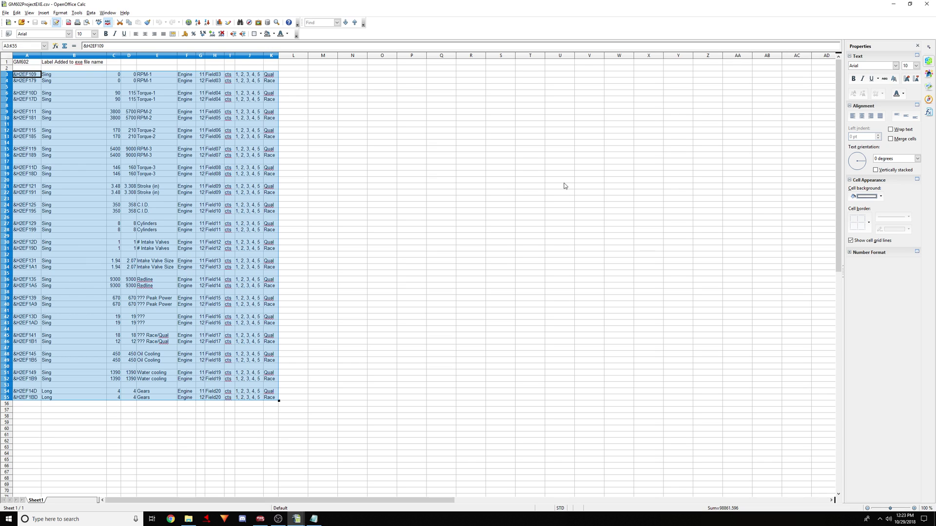
Clear the range selection and examine the engine number and the Qual and Race labels of the Peak Power entries in rows 39 and 40.
{"action": "left_click", "coordinate": [409, 213]}
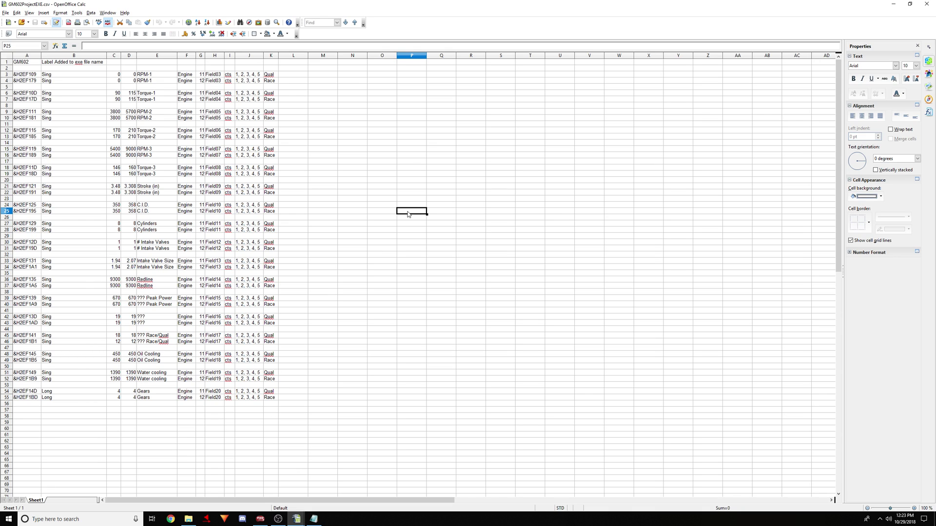
{"action": "left_click", "coordinate": [201, 306]}
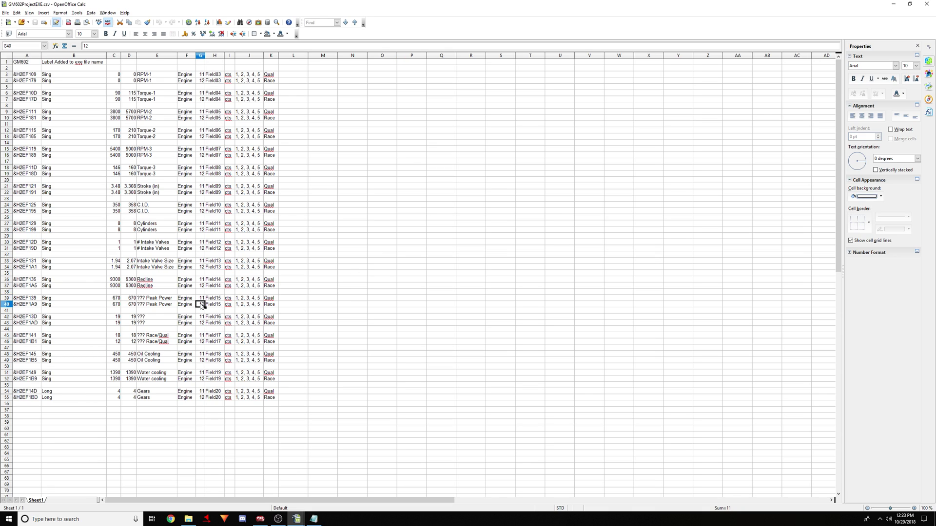
{"action": "left_click", "coordinate": [270, 298]}
{"action": "left_click", "coordinate": [271, 306]}
Examine the column C values of the RPM-2 and Torque-2 entries and compare the Qual and Race values for Torque-1 in C6:C7.
{"action": "left_click", "coordinate": [114, 110]}
{"action": "left_click", "coordinate": [113, 131]}
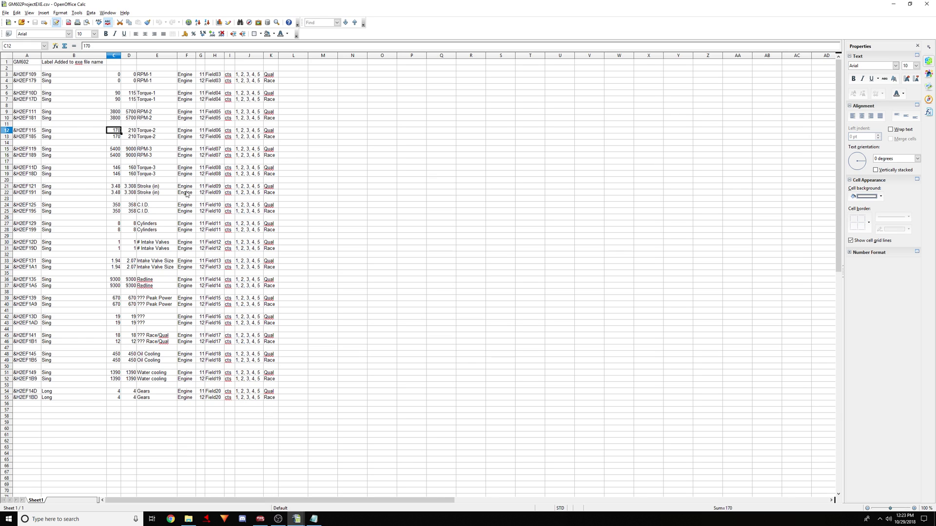
{"action": "left_click", "coordinate": [117, 99]}
{"action": "left_click", "coordinate": [119, 93]}
{"action": "left_click", "coordinate": [119, 99]}
{"action": "left_click", "coordinate": [120, 95]}
{"action": "left_click", "coordinate": [119, 99]}
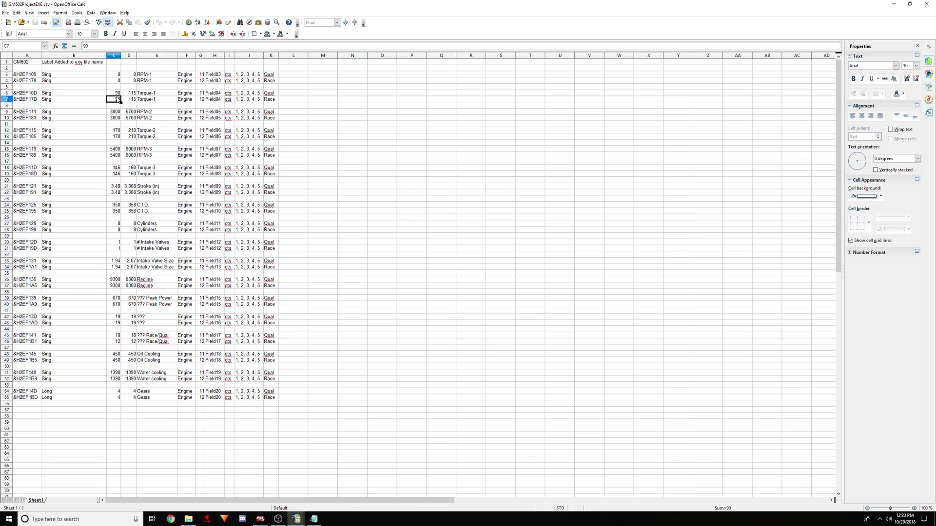